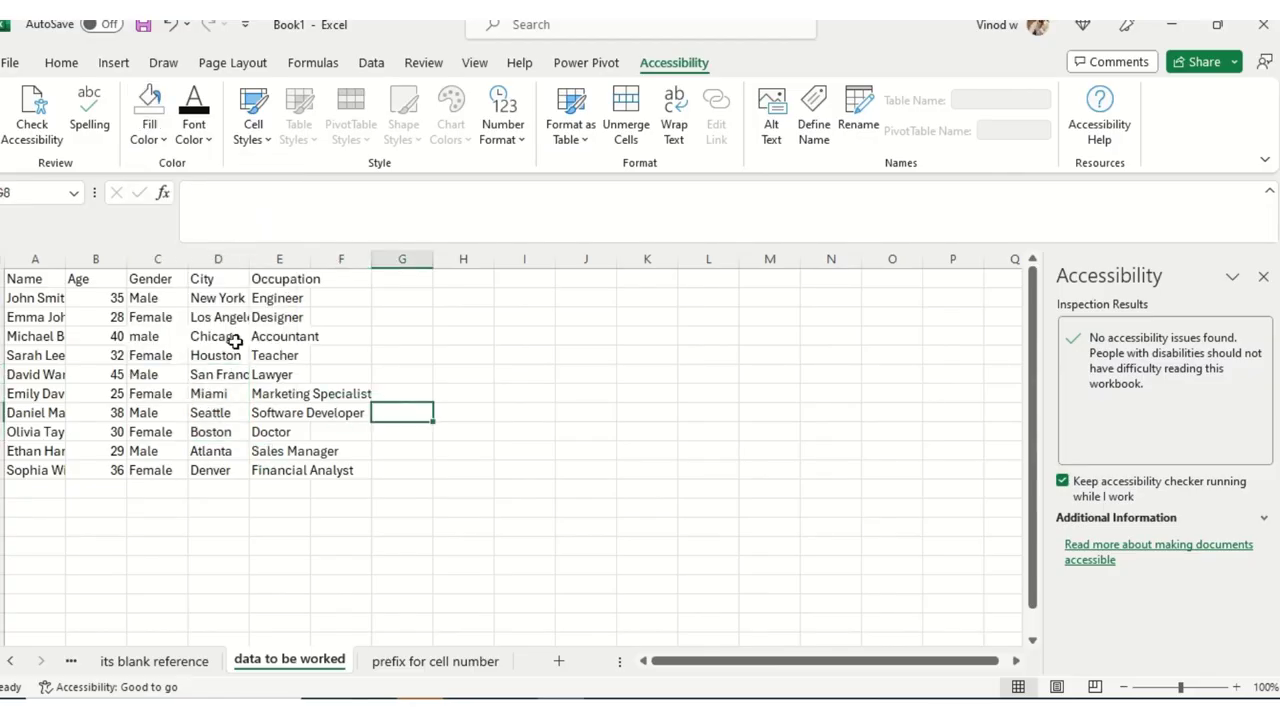
{"action": "left_click_drag", "start_coordinate": [30, 263], "coordinate": [290, 259]}
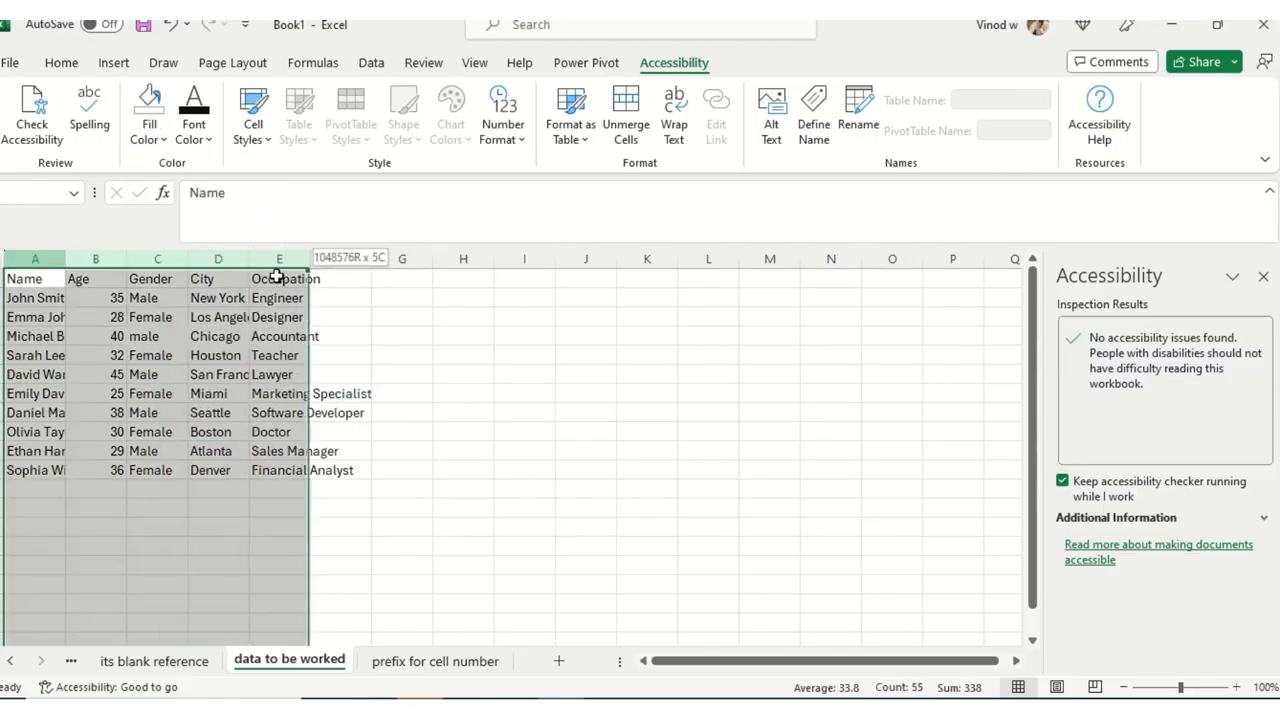
{"action": "left_click", "coordinate": [382, 371]}
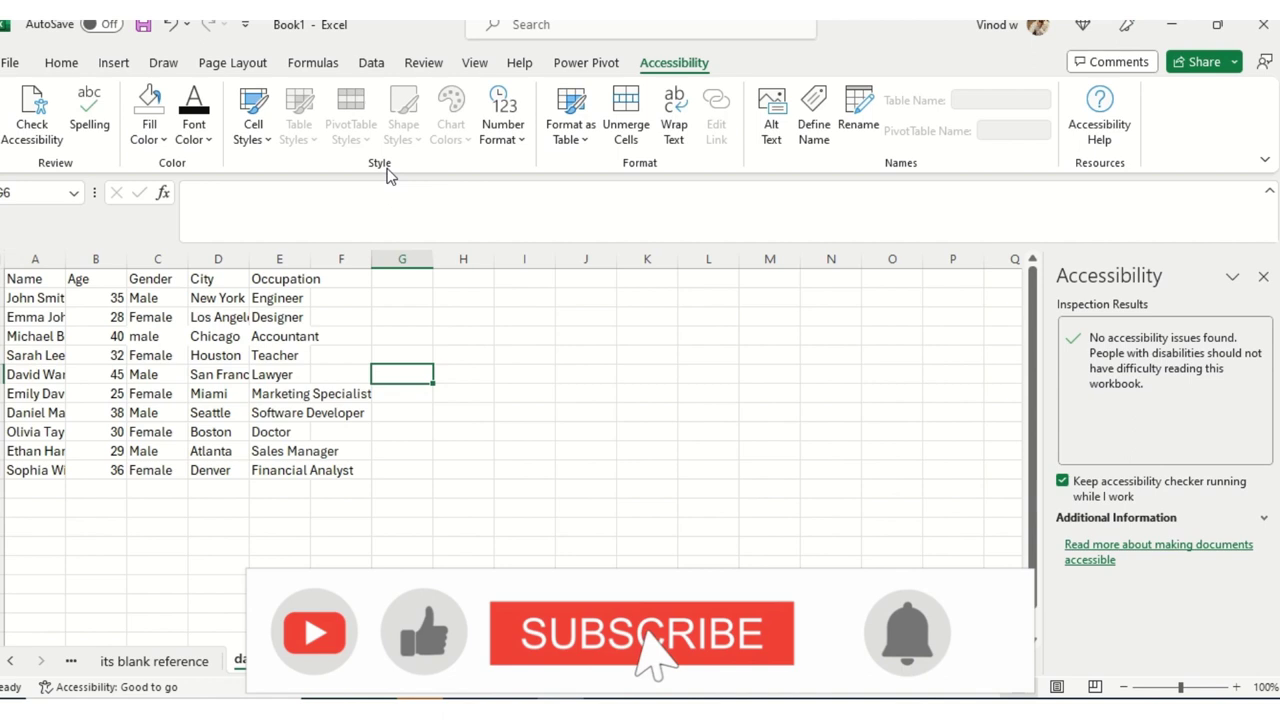
{"action": "left_click", "coordinate": [258, 369]}
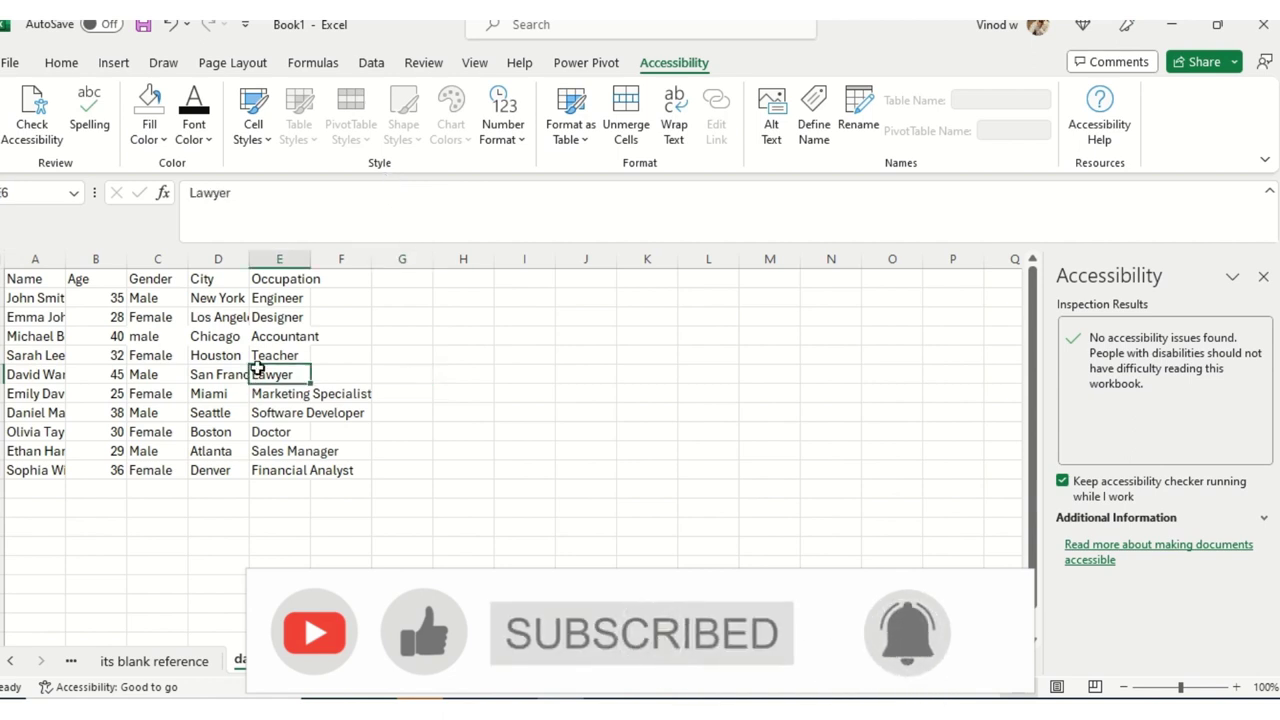
{"action": "left_click", "coordinate": [157, 317]}
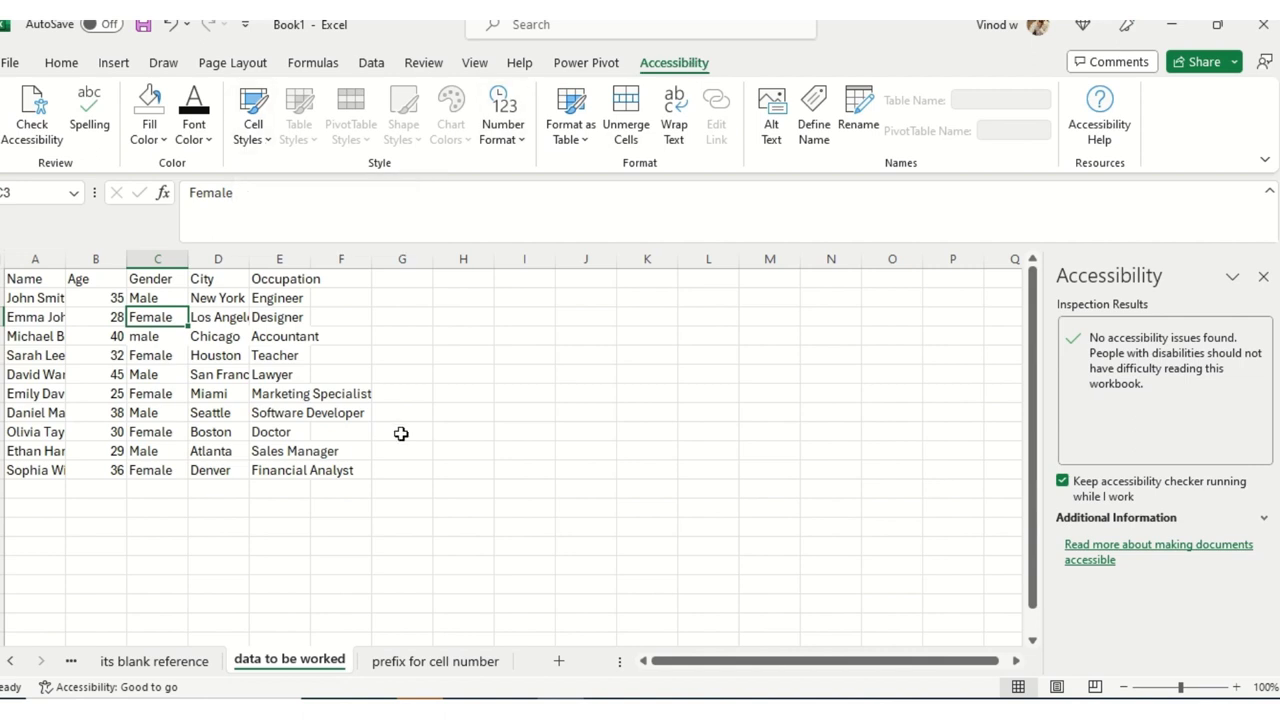
{"action": "left_click", "coordinate": [586, 431]}
Step: Open the accessibility checker and its formatting tools for the workbook
{"action": "left_click", "coordinate": [60, 64]}
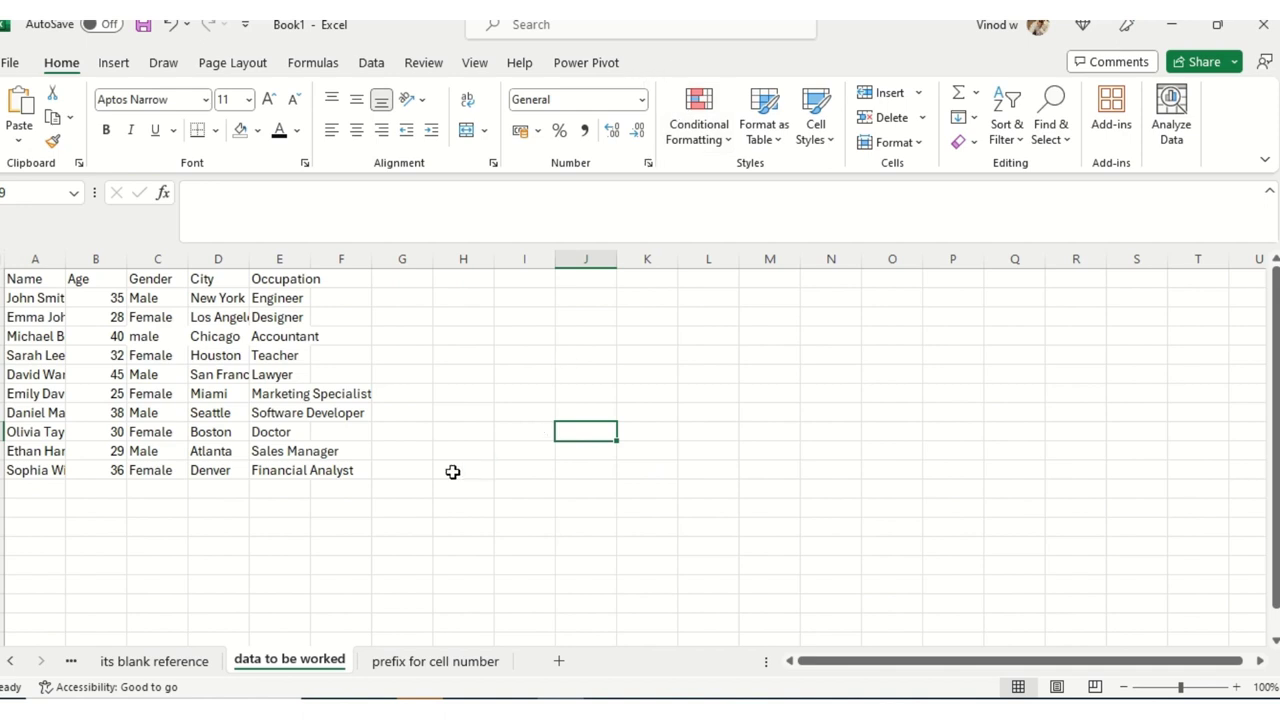
{"action": "left_click", "coordinate": [412, 474]}
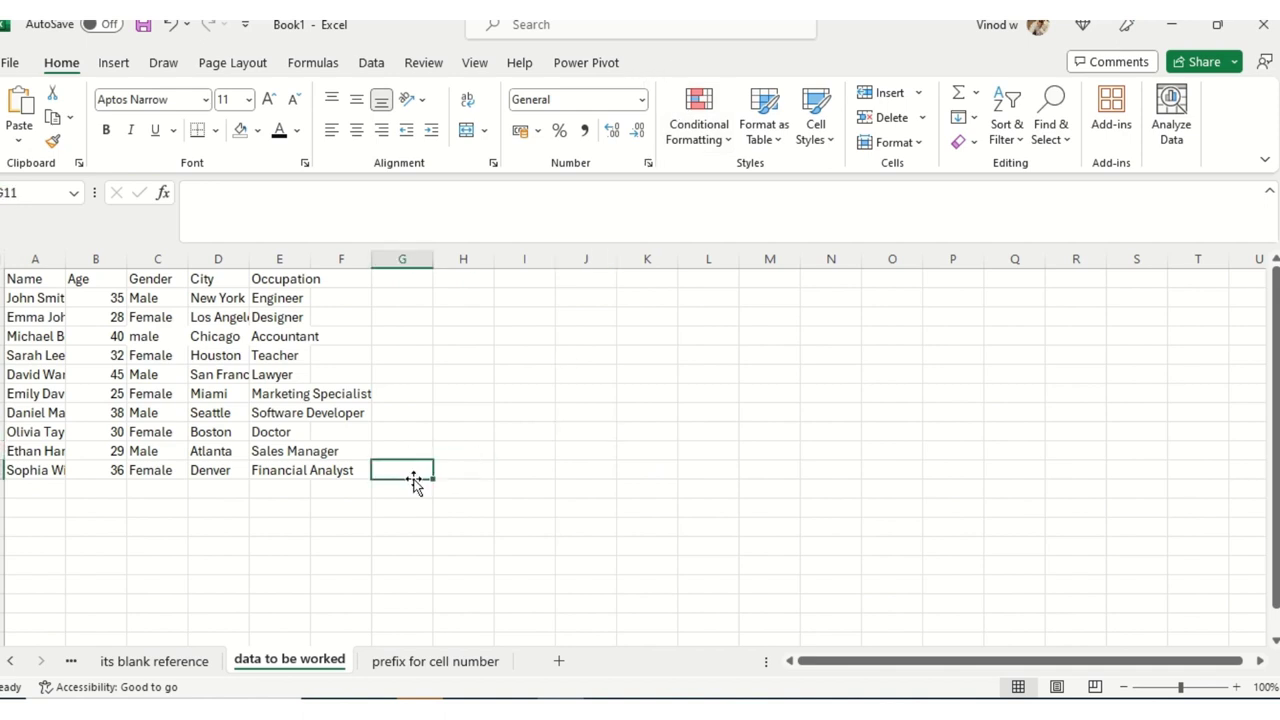
{"action": "left_click", "coordinate": [121, 688]}
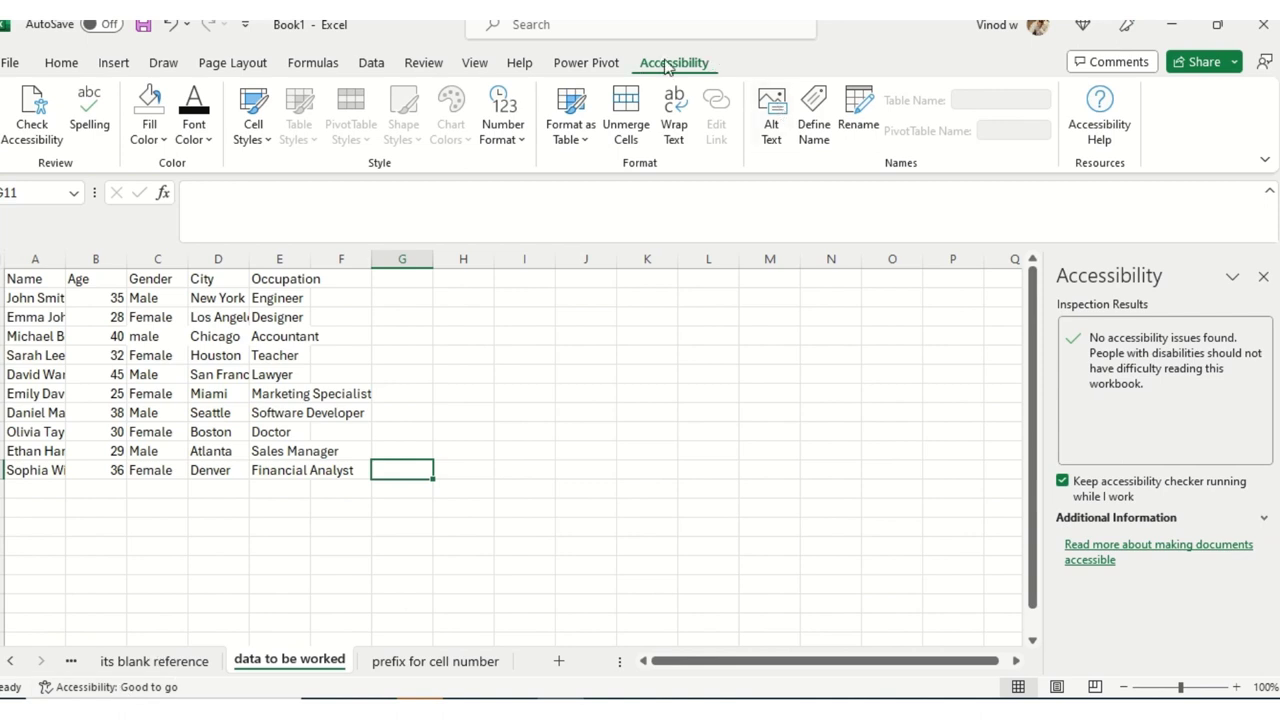
{"action": "left_click", "coordinate": [524, 408]}
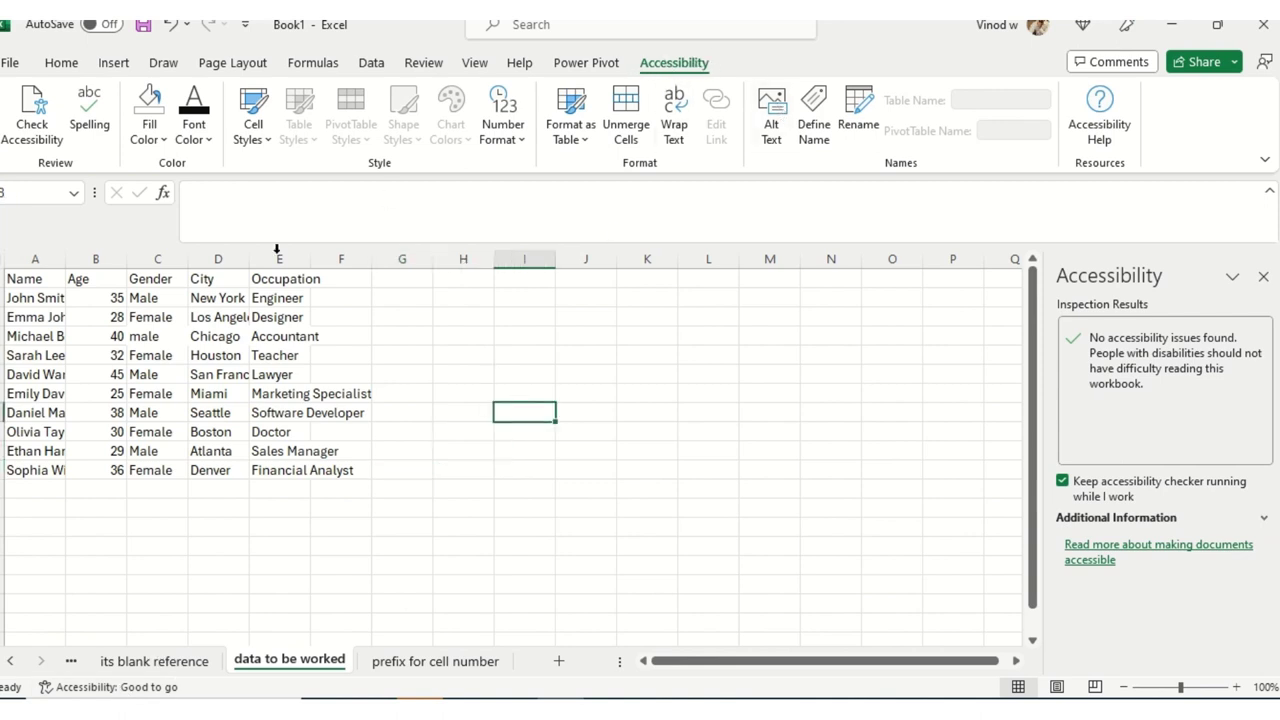
{"action": "left_click", "coordinate": [176, 316]}
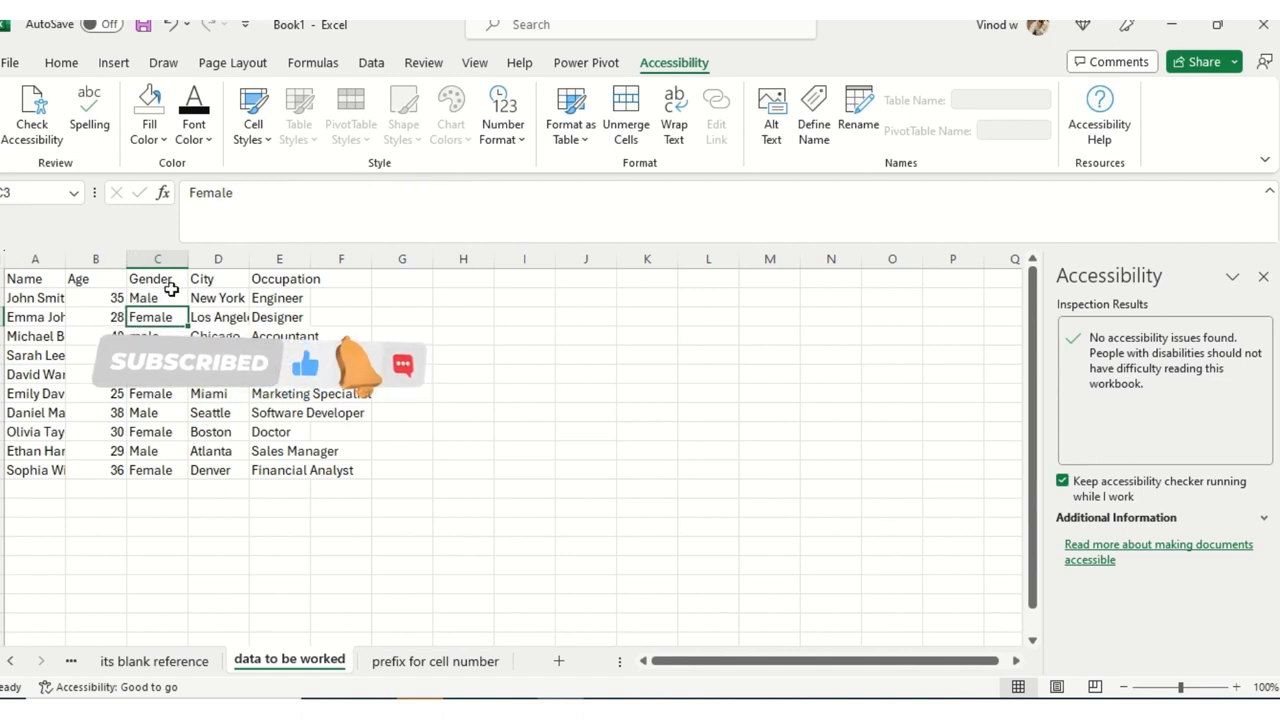
{"action": "left_click", "coordinate": [74, 293]}
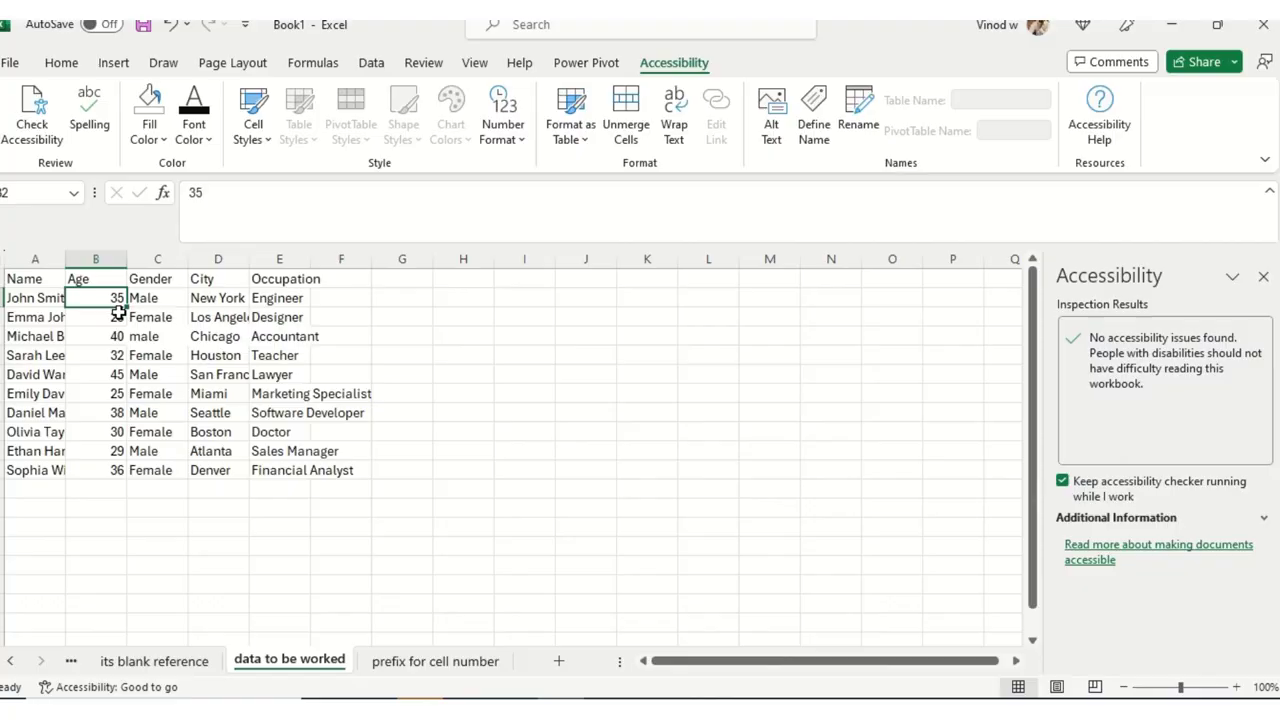
Step: Apply the Output cell style to Gender cell C3 and the Accent3 style to Gender cell C5
{"action": "left_click", "coordinate": [148, 317]}
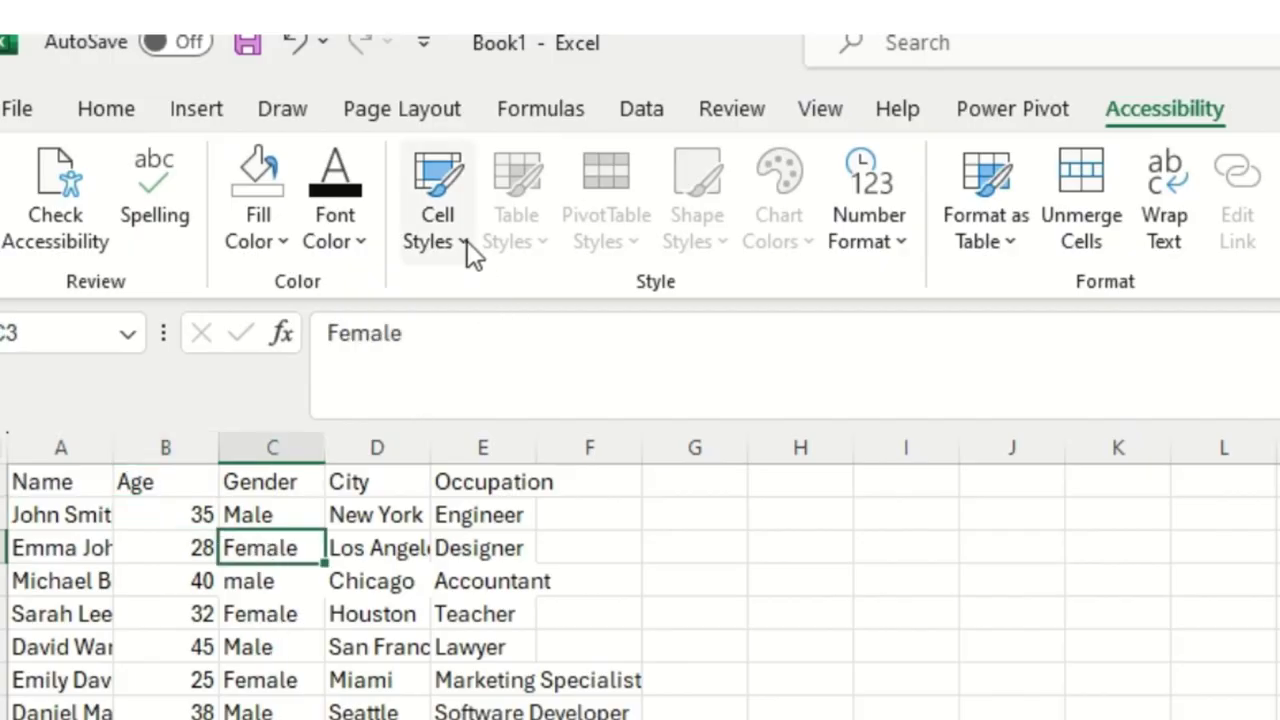
{"action": "left_click", "coordinate": [465, 241]}
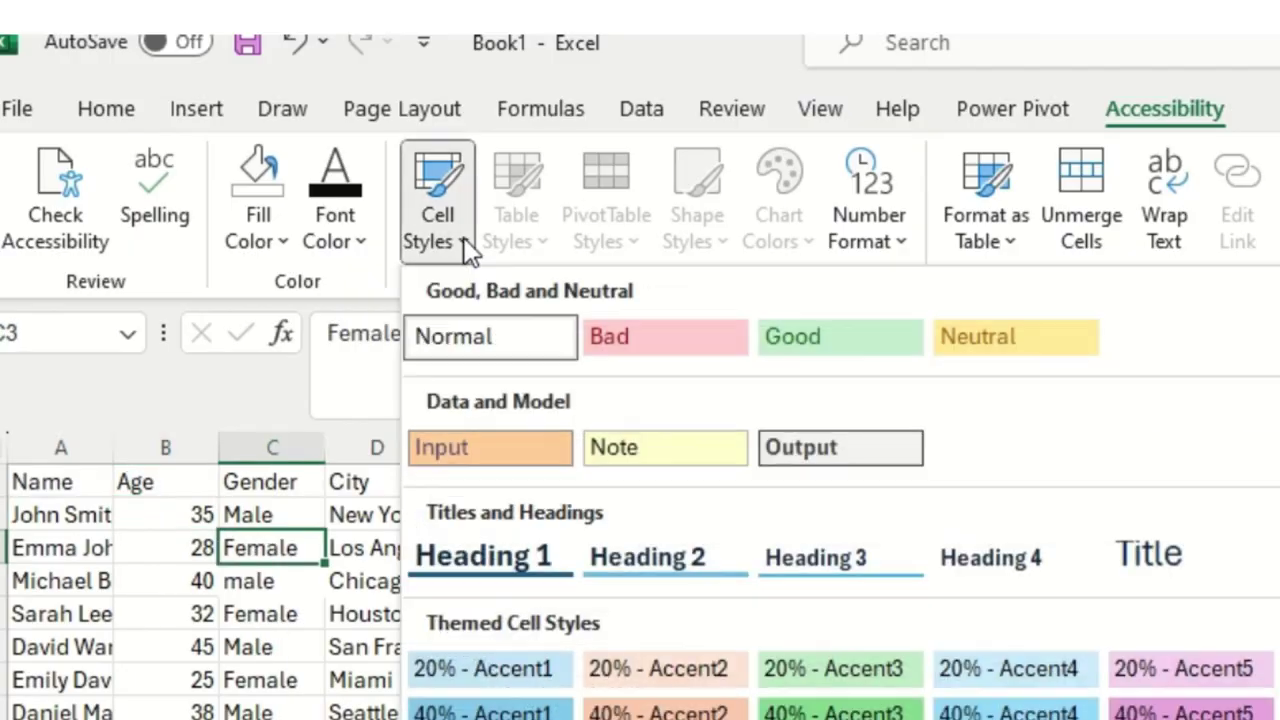
{"action": "left_click", "coordinate": [845, 458]}
{"action": "left_click", "coordinate": [314, 604]}
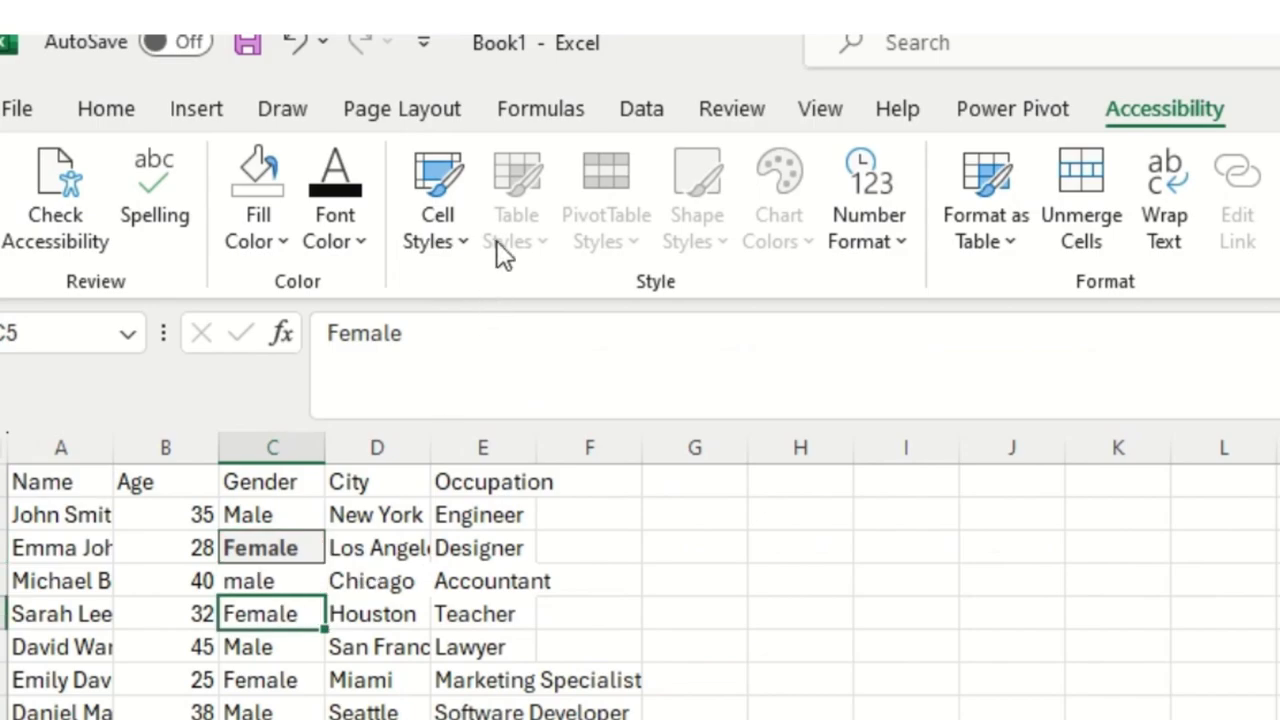
{"action": "left_click", "coordinate": [459, 239]}
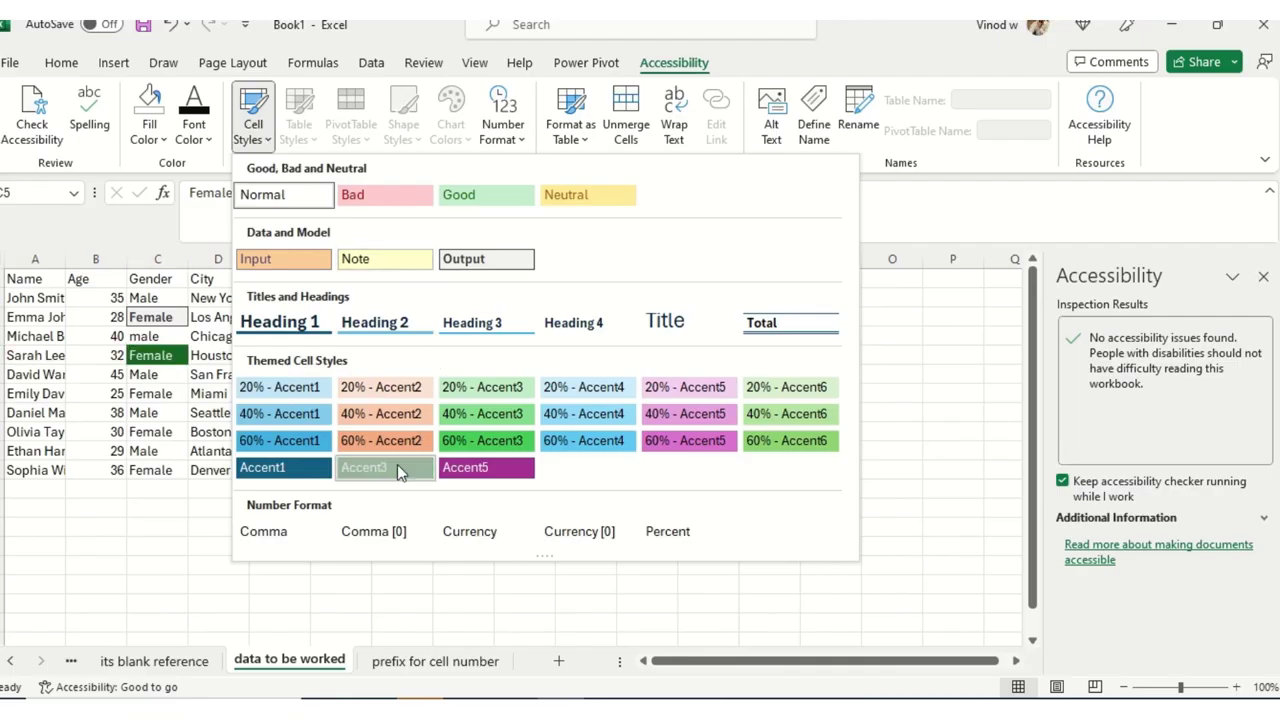
{"action": "left_click", "coordinate": [397, 464]}
Step: Apply the 20% - Accent3 cell style to the Boston cell in the City column
{"action": "left_click", "coordinate": [218, 434]}
{"action": "left_click", "coordinate": [253, 125]}
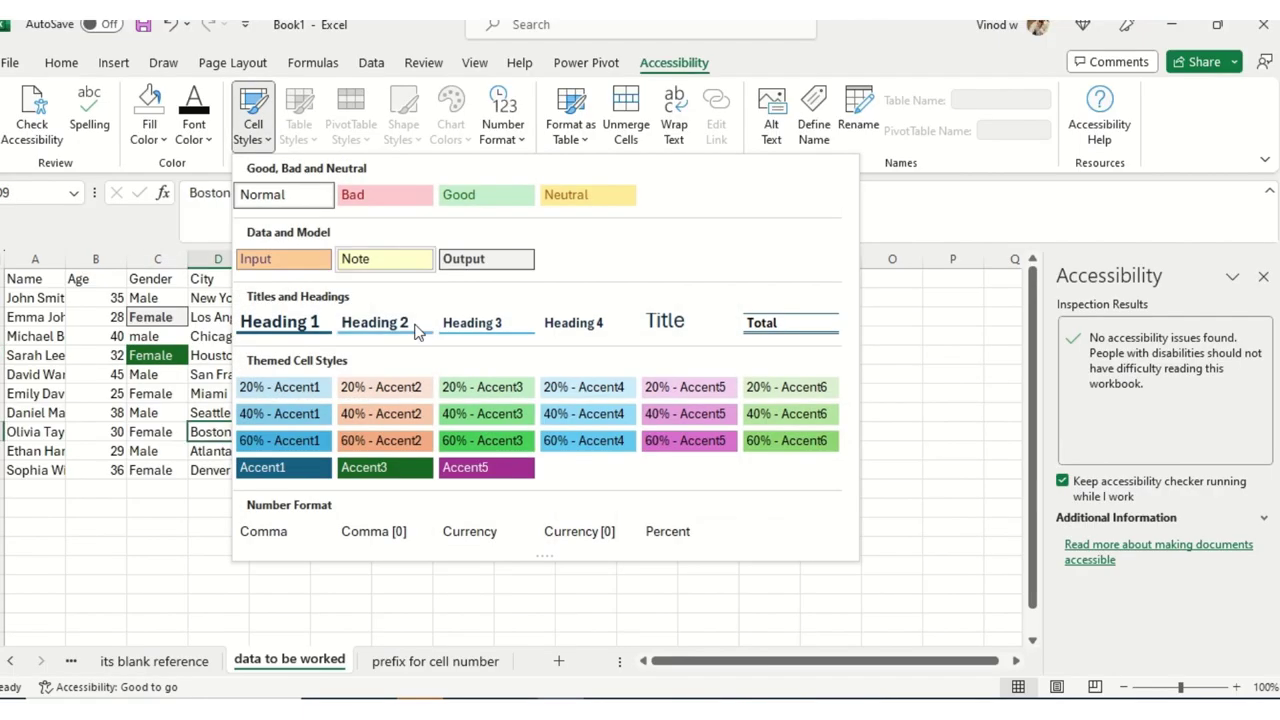
{"action": "left_click", "coordinate": [533, 390]}
{"action": "left_click", "coordinate": [404, 451]}
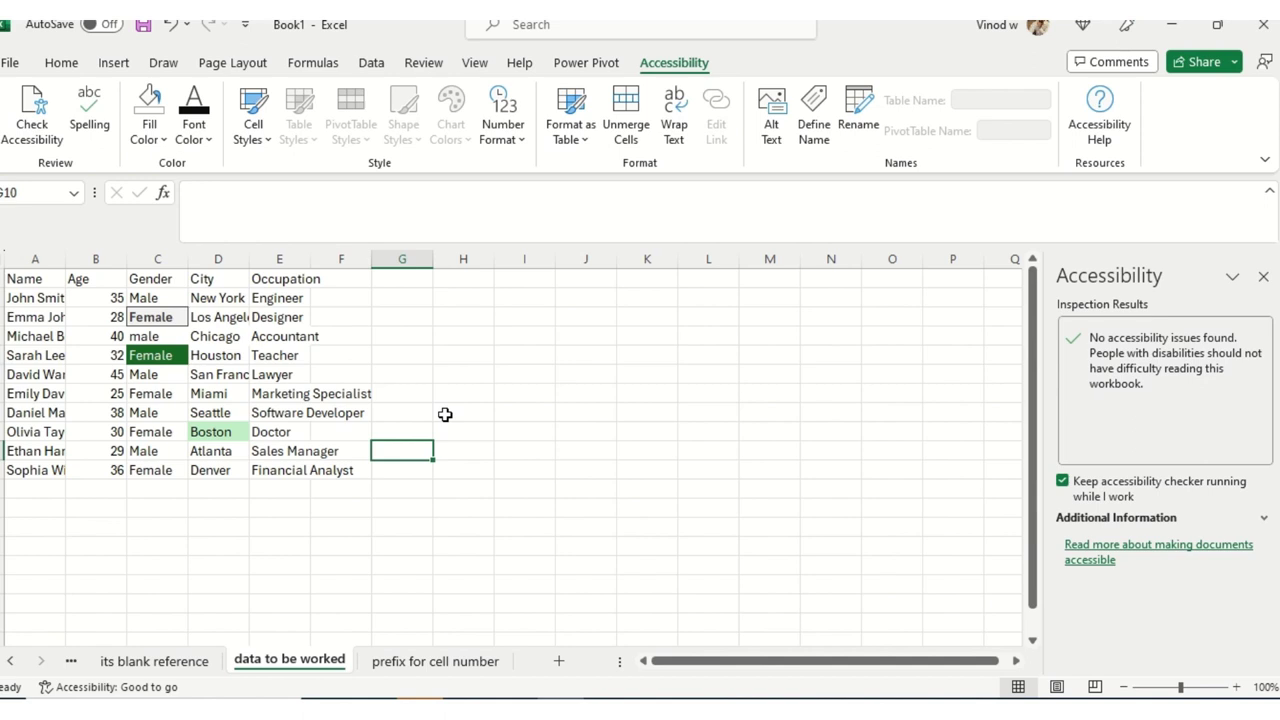
{"action": "left_click", "coordinate": [266, 140]}
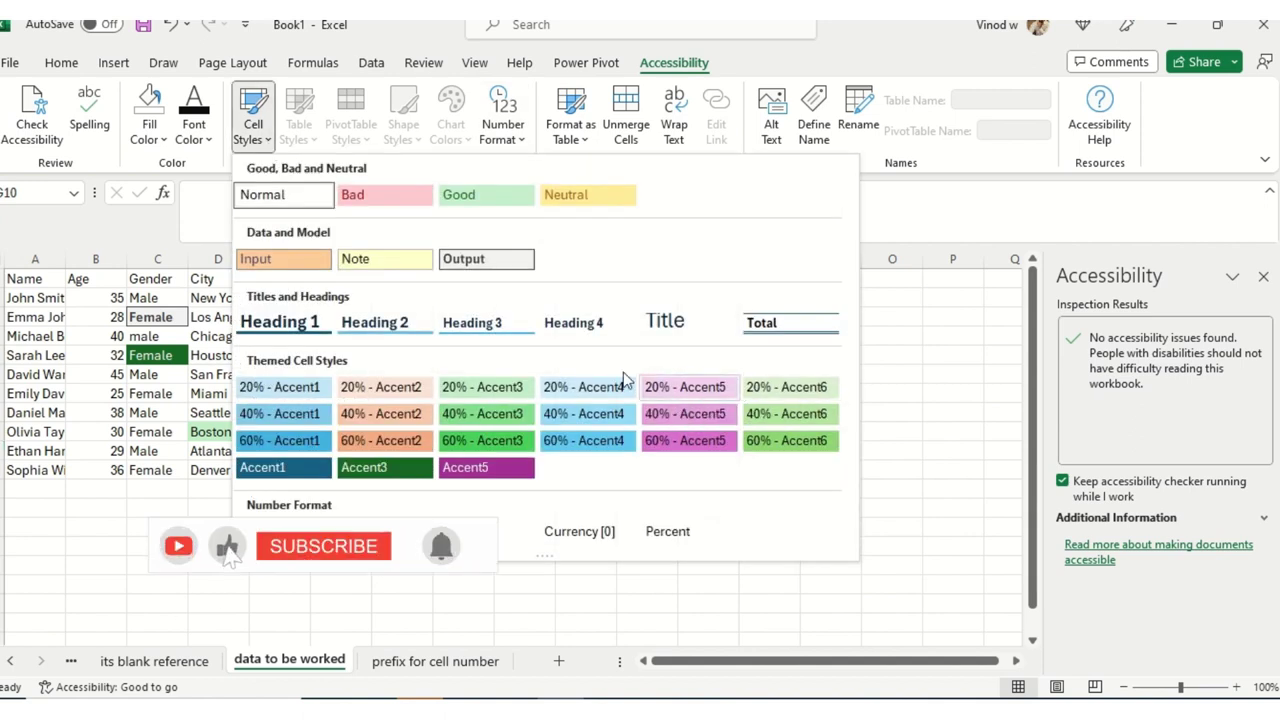
{"action": "left_click", "coordinate": [106, 414]}
{"action": "left_click", "coordinate": [268, 372]}
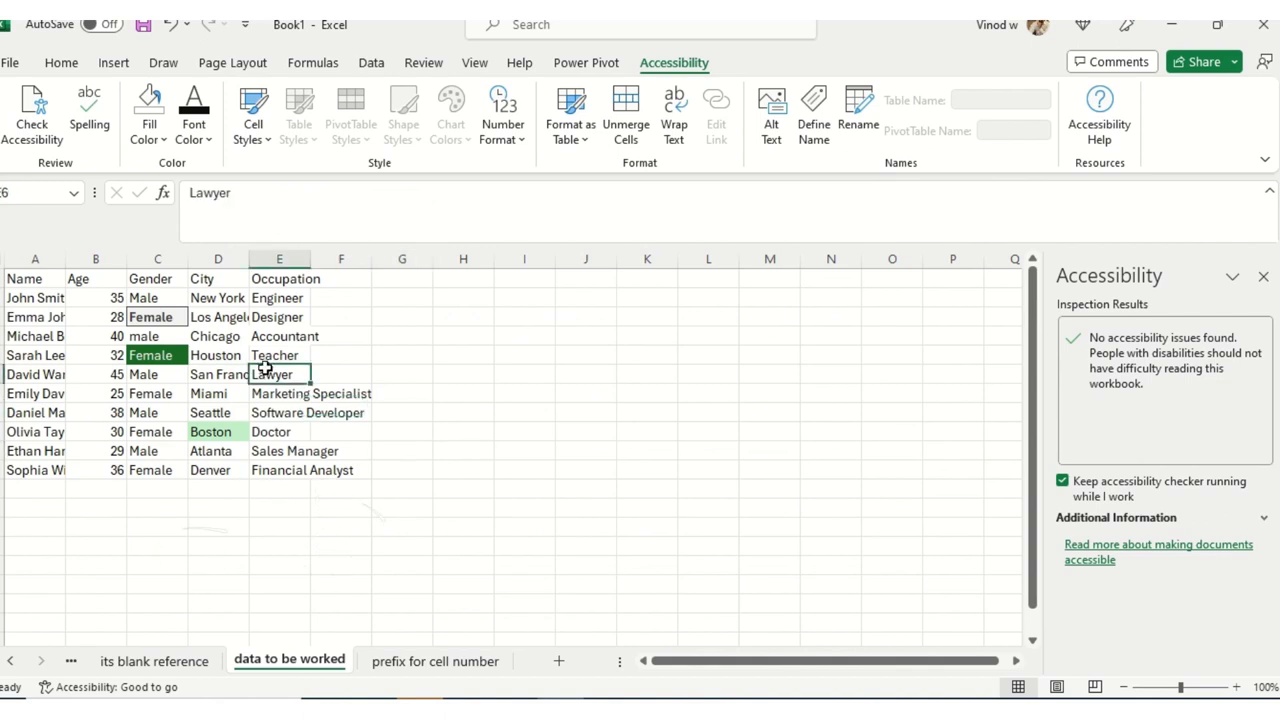
Step: Apply the Note cell style to the New York cell in the City column
{"action": "left_click", "coordinate": [228, 300]}
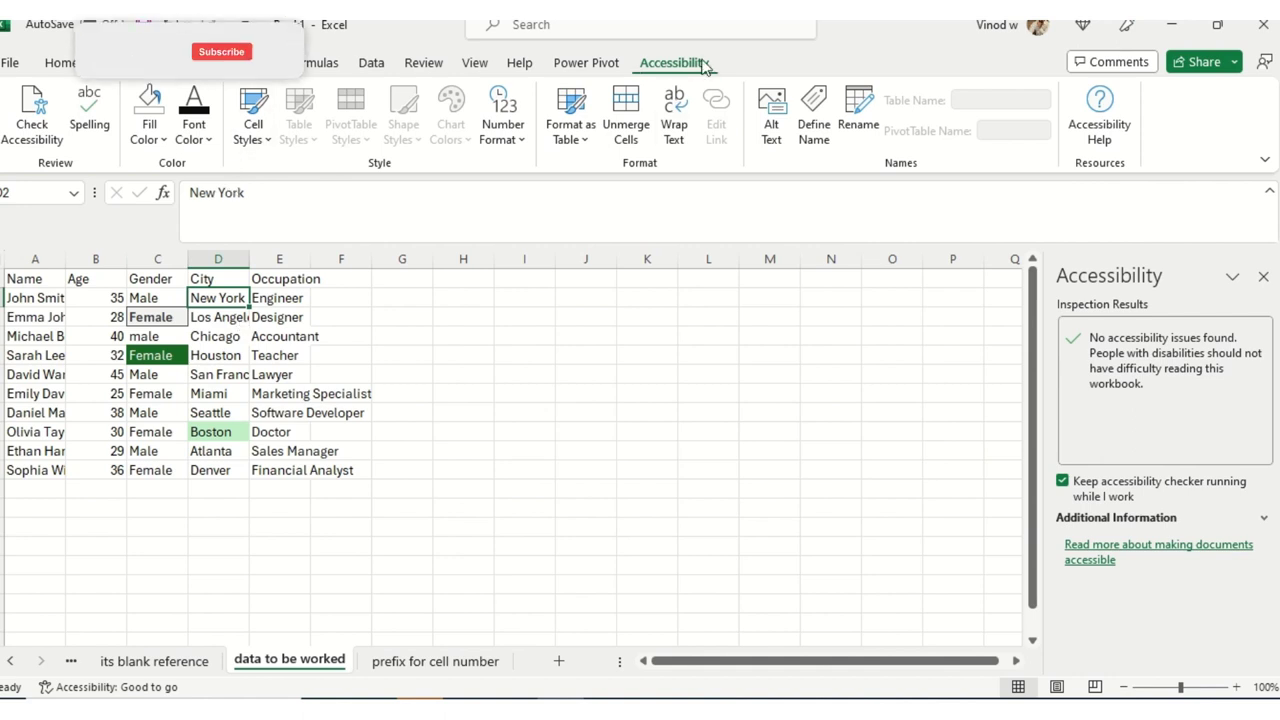
{"action": "left_click", "coordinate": [253, 118]}
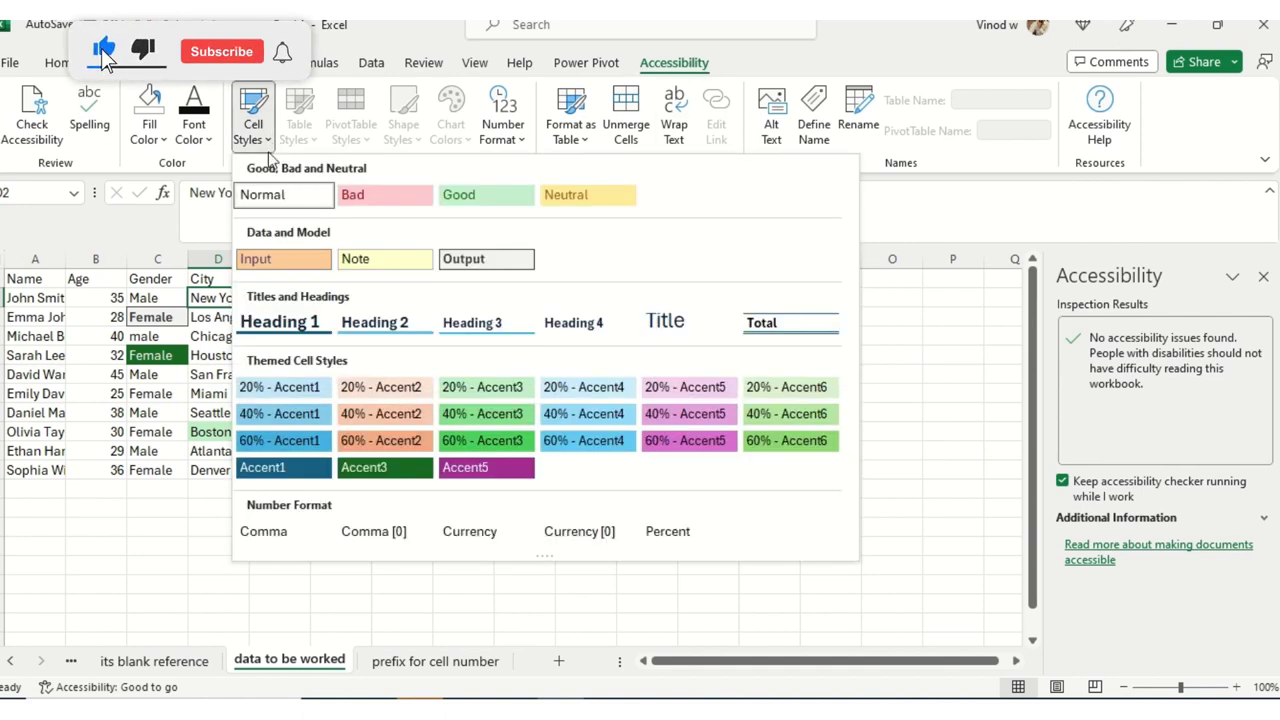
{"action": "left_click", "coordinate": [358, 258]}
Step: Apply the Accent5 cell style to the Chicago cell, choosing it from the full set of cell styles
{"action": "left_click", "coordinate": [210, 340]}
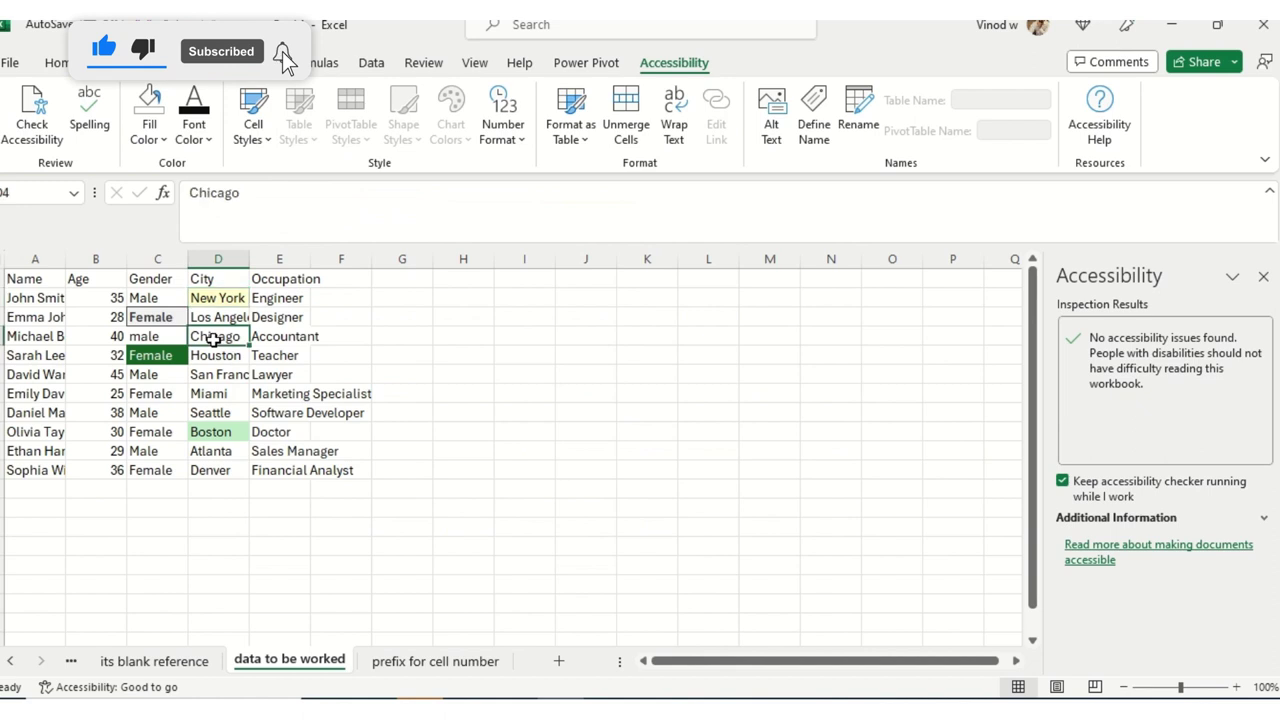
{"action": "left_click", "coordinate": [60, 66]}
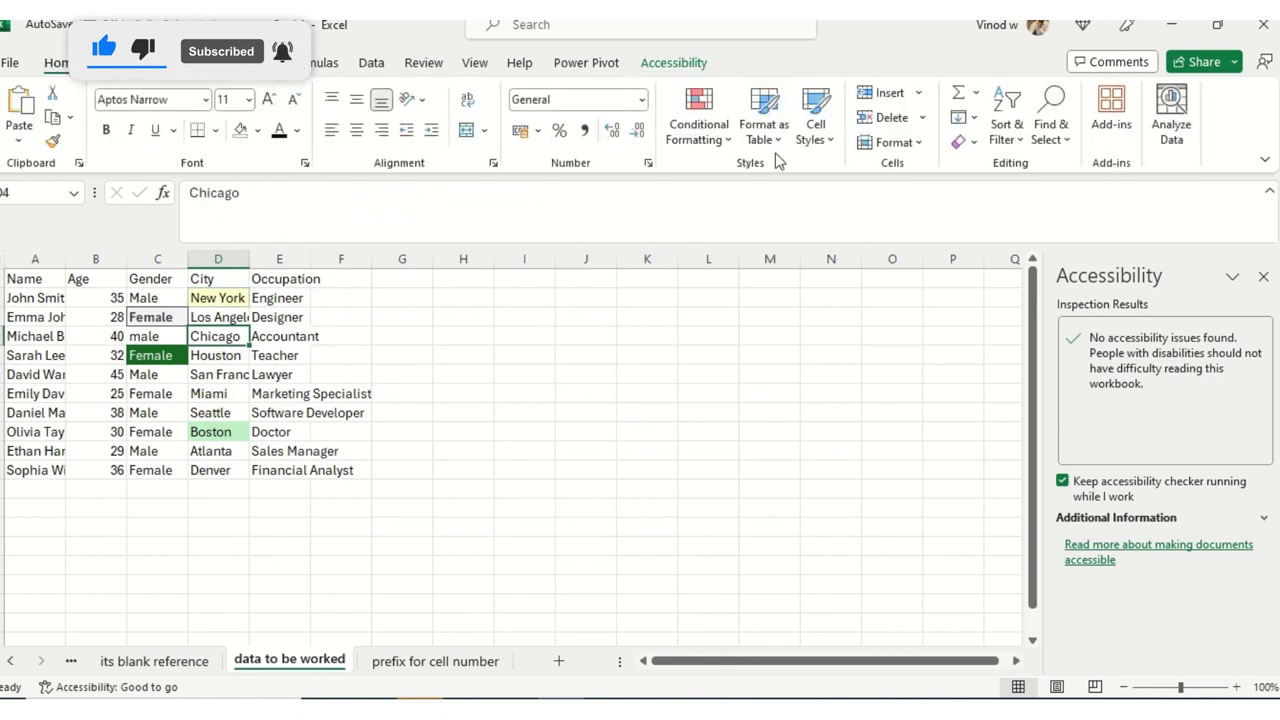
{"action": "left_click", "coordinate": [828, 148]}
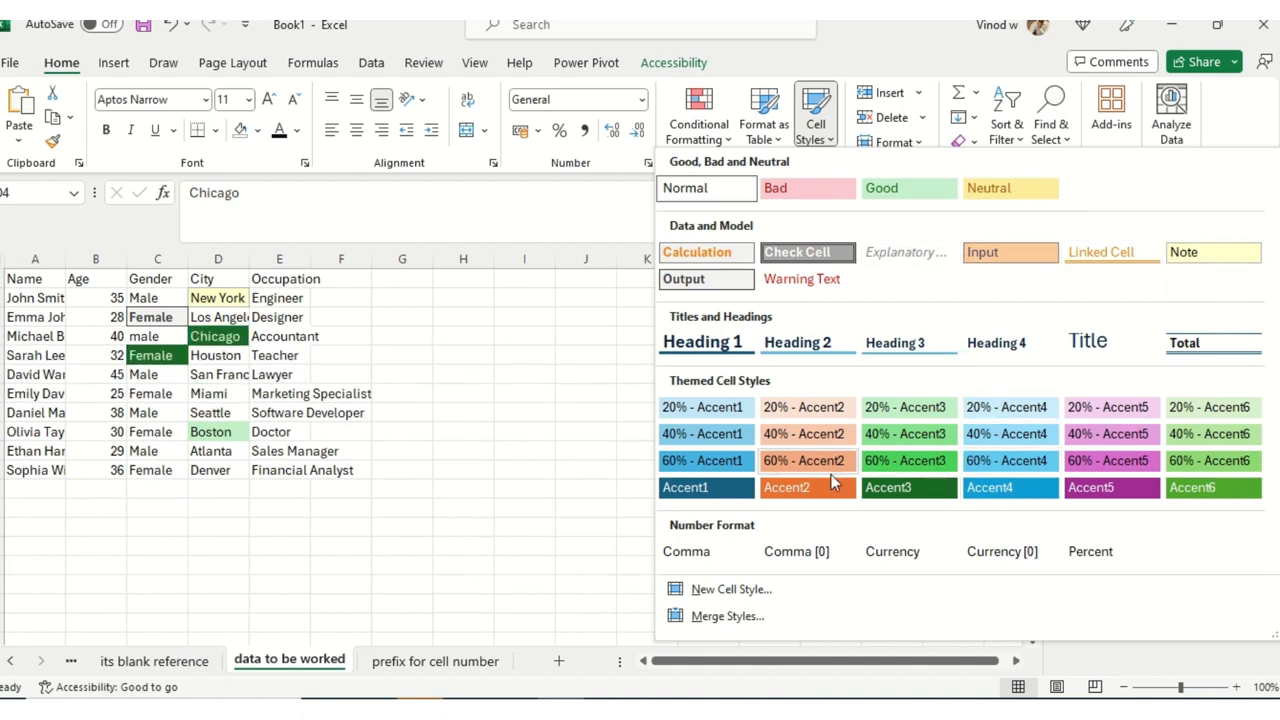
{"action": "left_click", "coordinate": [1150, 488]}
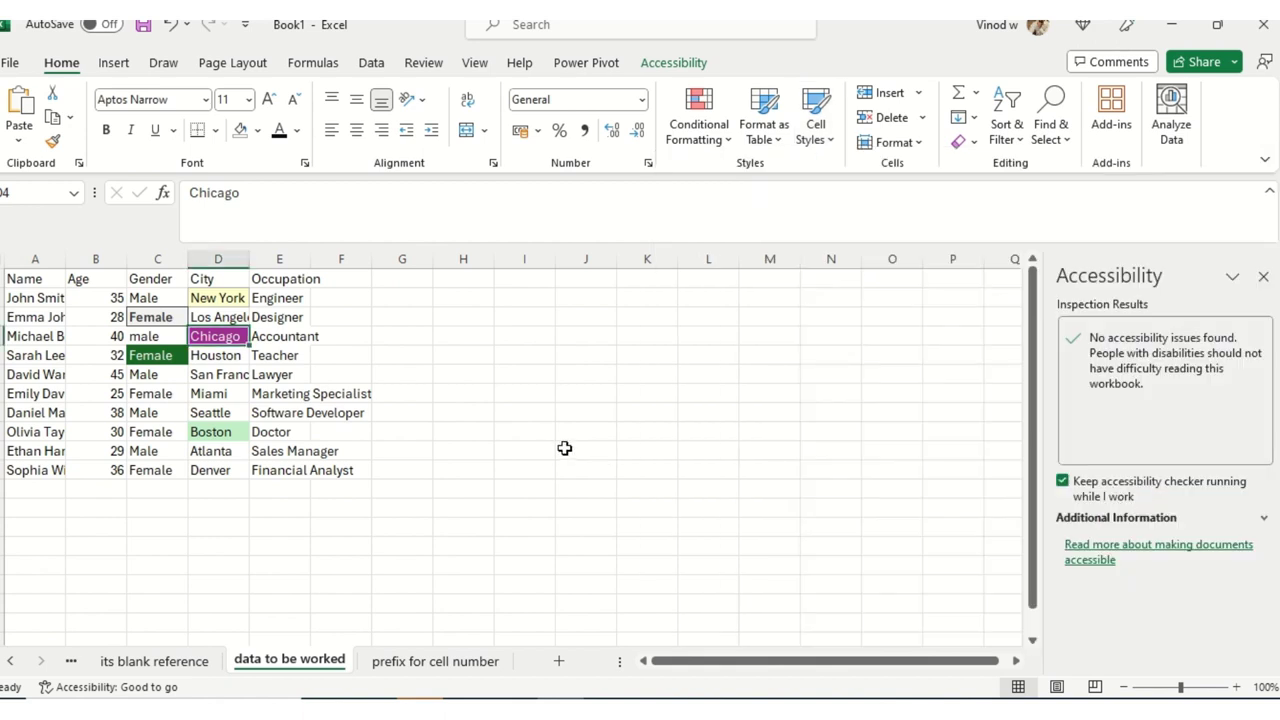
Step: Apply the Heading 4 cell style to the Miami cell from the accessibility formatting tools
{"action": "left_click", "coordinate": [244, 388]}
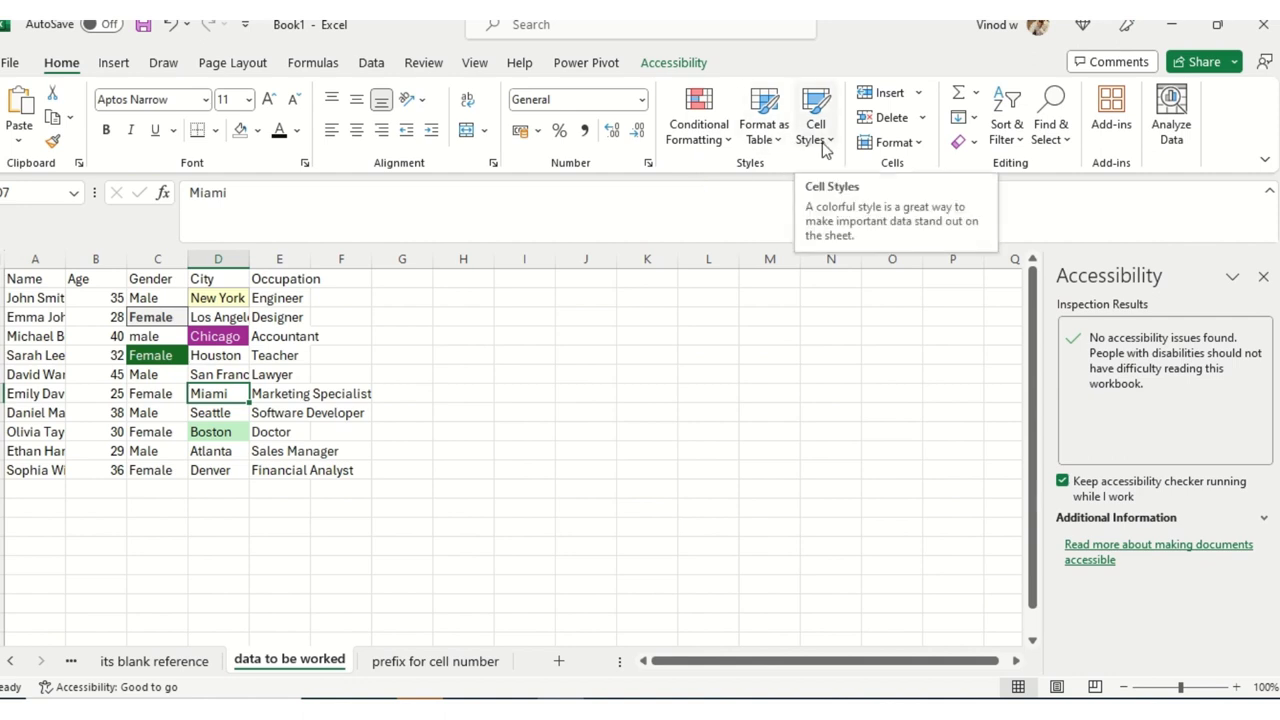
{"action": "left_click", "coordinate": [674, 62]}
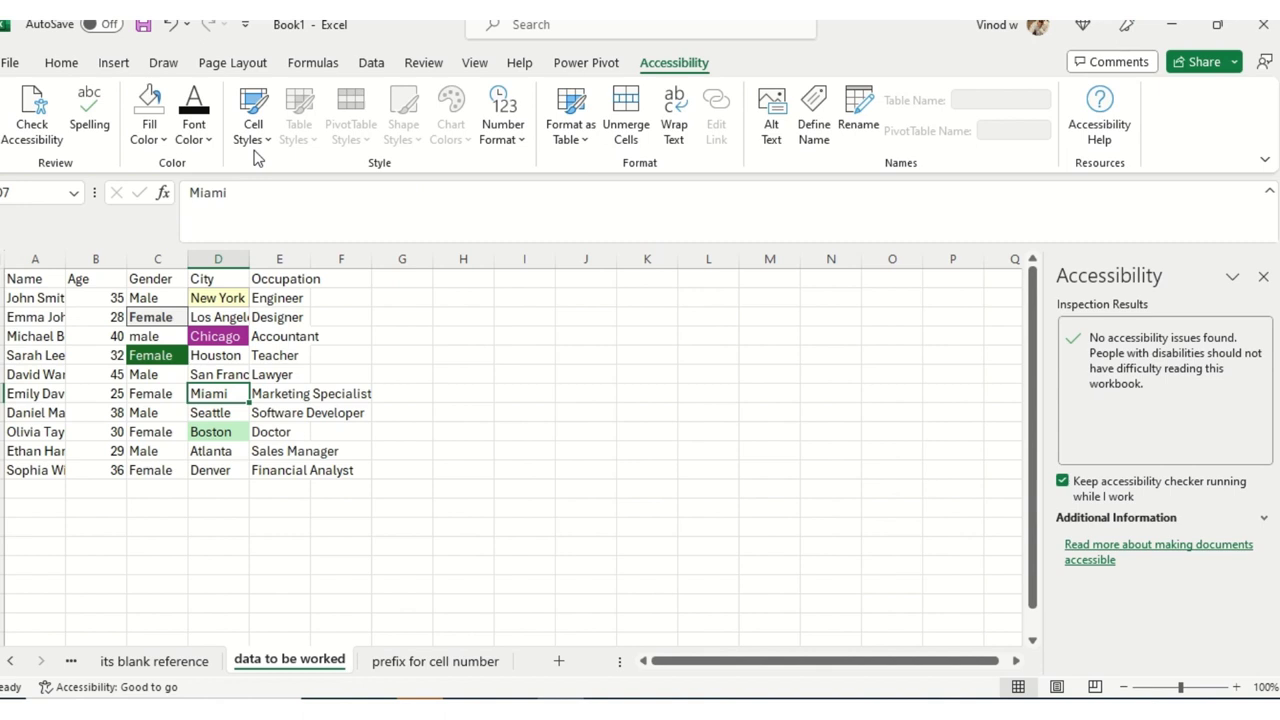
{"action": "left_click", "coordinate": [254, 138]}
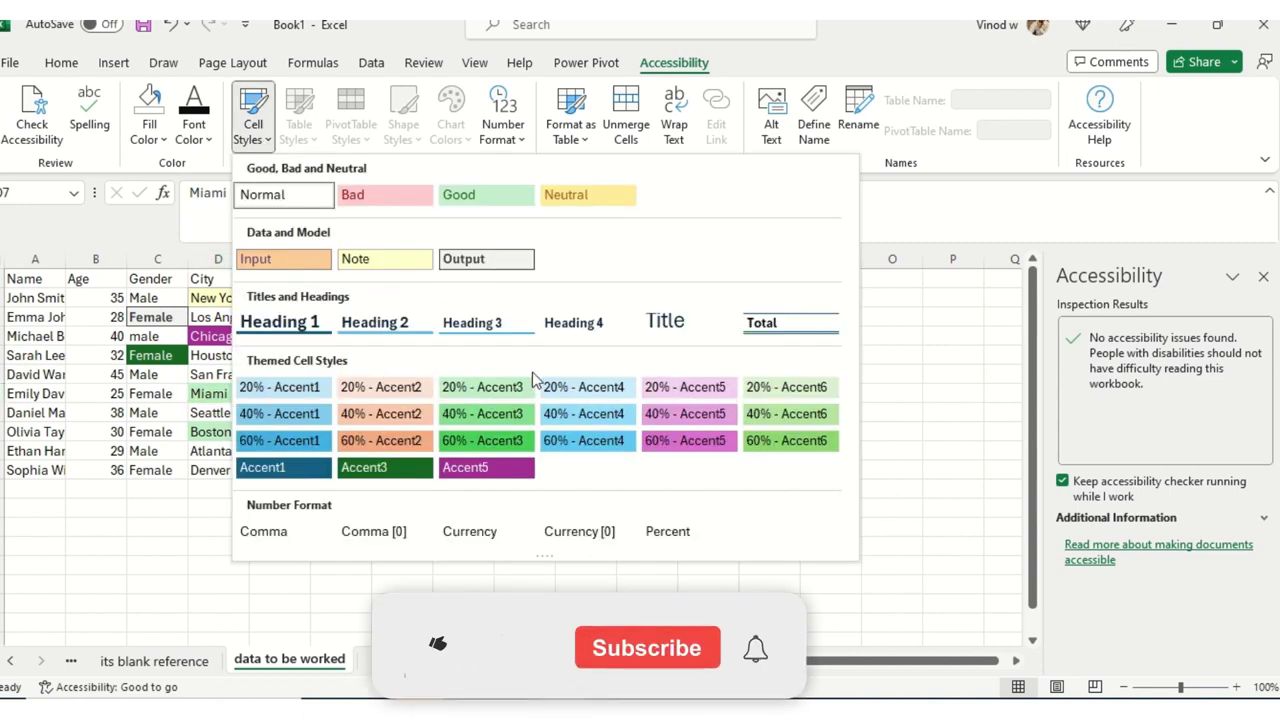
{"action": "left_click", "coordinate": [573, 322]}
{"action": "left_click", "coordinate": [140, 410]}
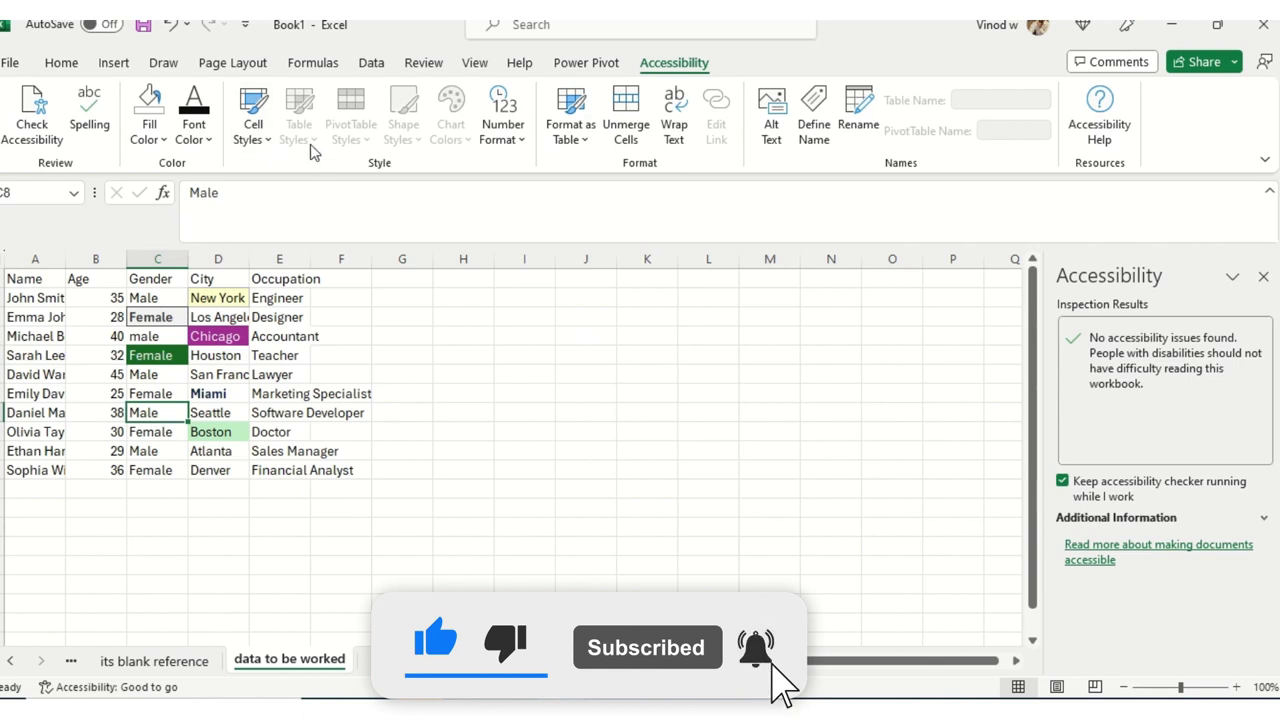
{"action": "left_click", "coordinate": [165, 374]}
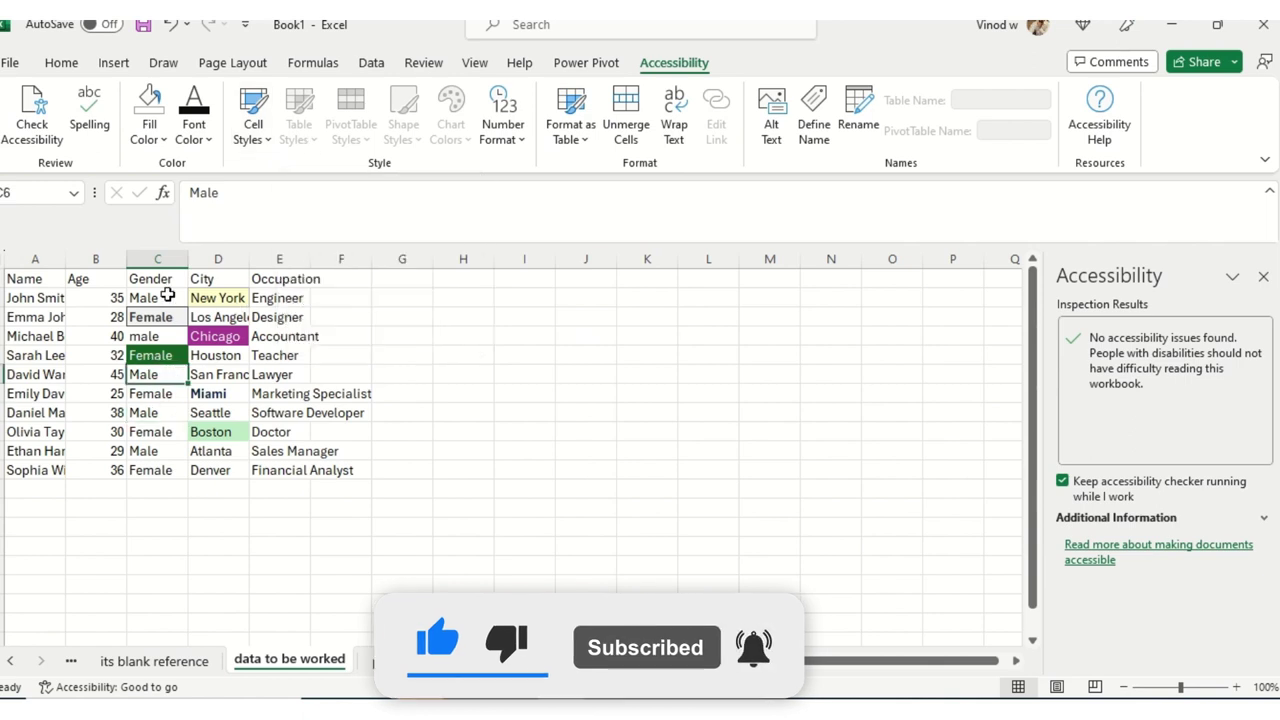
Step: Remove the fill from cells C2:E11 and reset them to the Normal cell style
{"action": "left_click_drag", "start_coordinate": [143, 296], "coordinate": [284, 468]}
{"action": "left_click", "coordinate": [207, 139]}
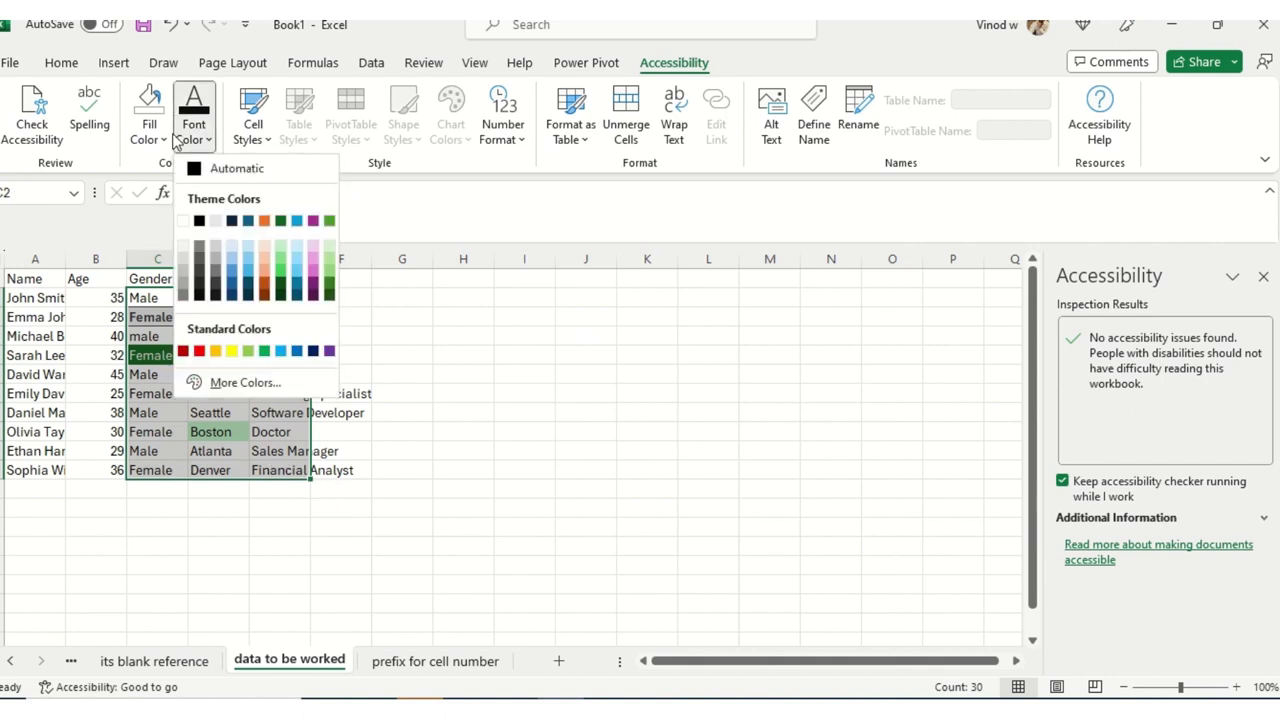
{"action": "left_click", "coordinate": [157, 140]}
{"action": "left_click", "coordinate": [157, 140]}
{"action": "left_click", "coordinate": [181, 359]}
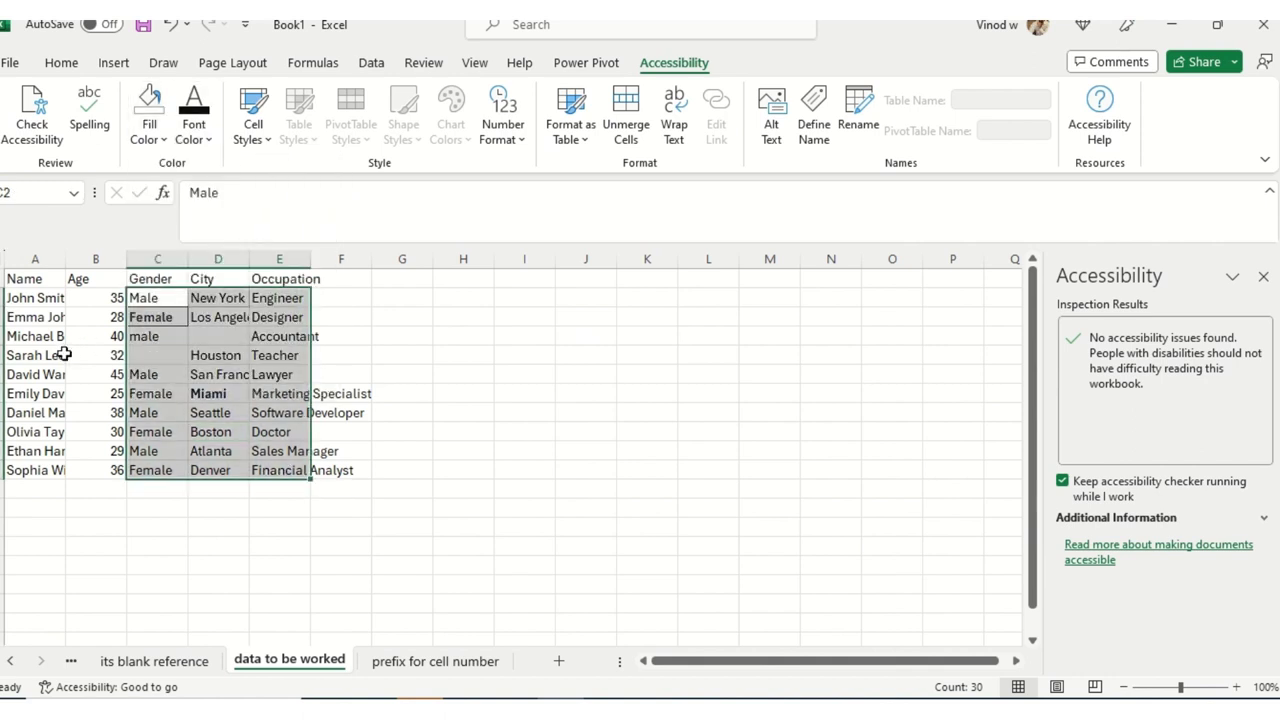
{"action": "left_click", "coordinate": [253, 125]}
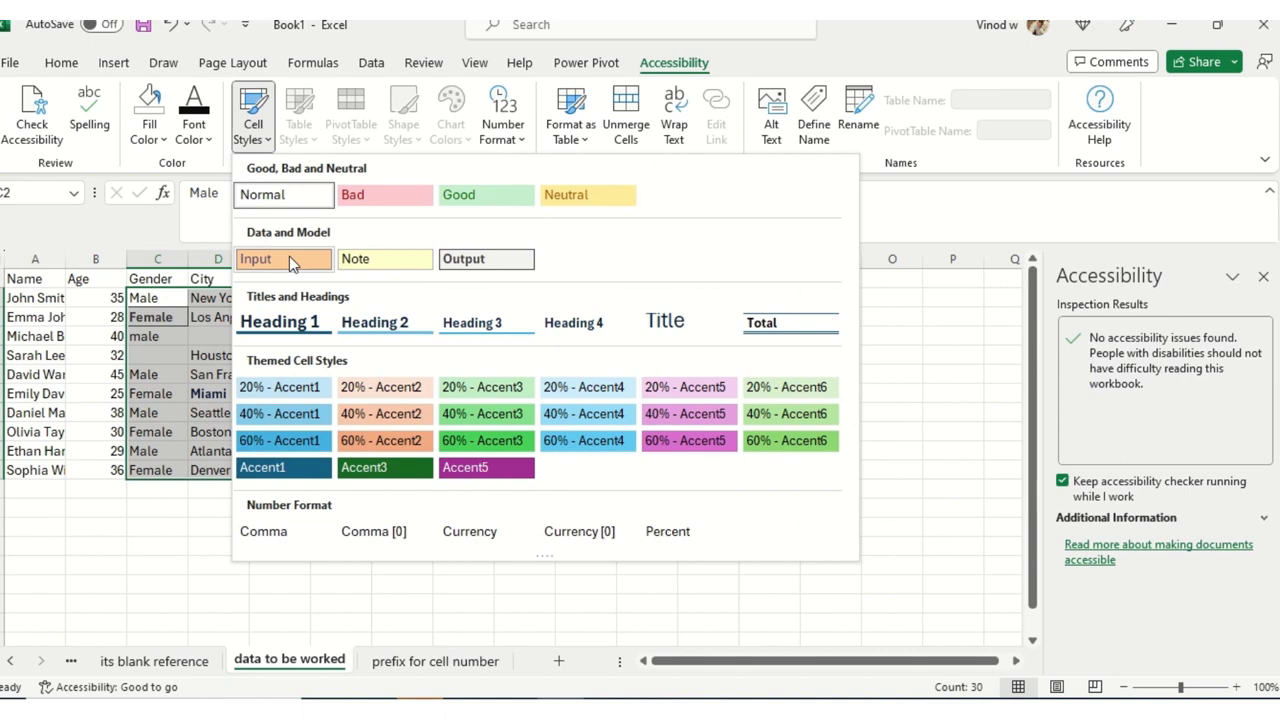
{"action": "left_click", "coordinate": [278, 195]}
{"action": "left_click", "coordinate": [184, 351]}
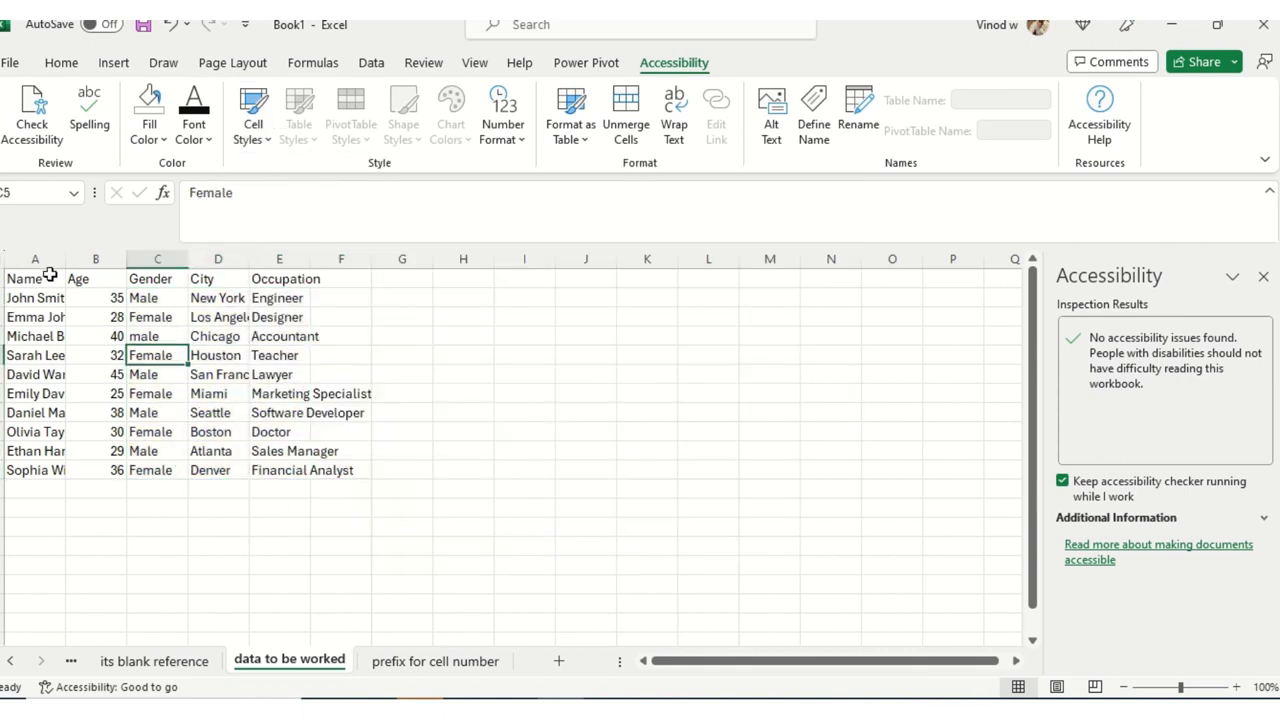
Step: Format cells A1:E11 as a table with headers, using the first Light table style
{"action": "left_click_drag", "start_coordinate": [49, 275], "coordinate": [270, 468]}
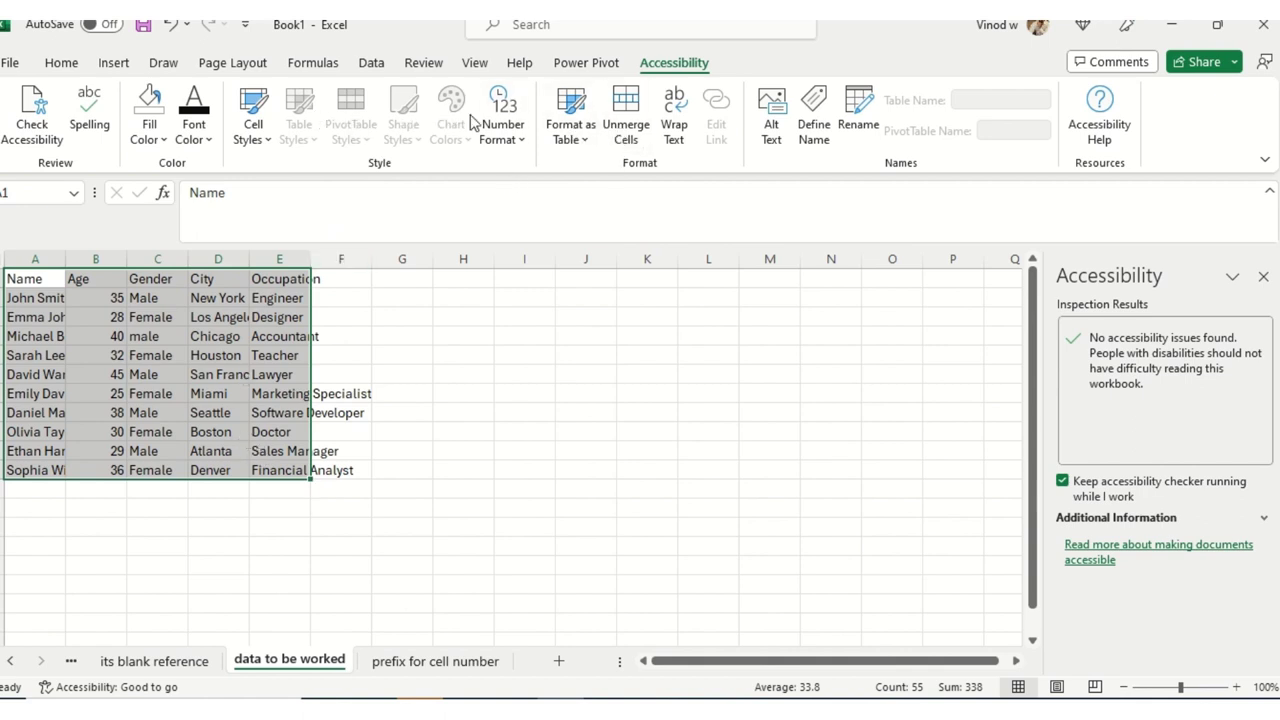
{"action": "left_click", "coordinate": [576, 118]}
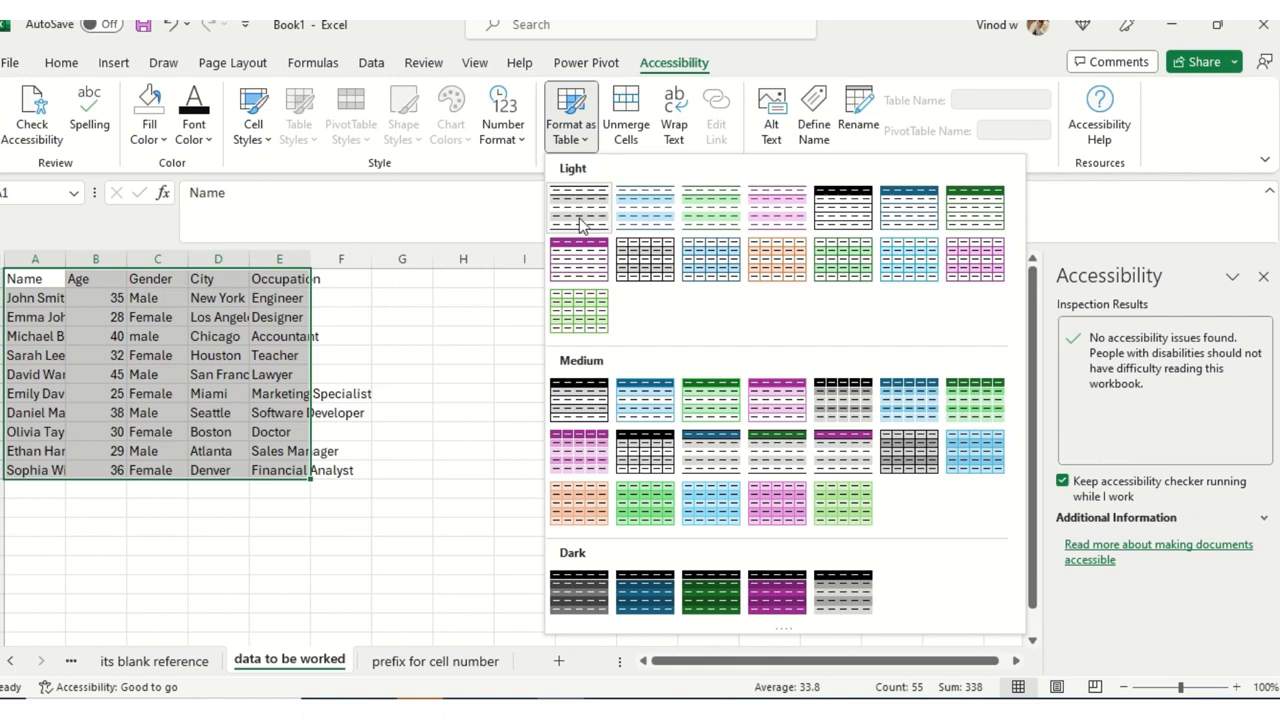
{"action": "left_click", "coordinate": [580, 222]}
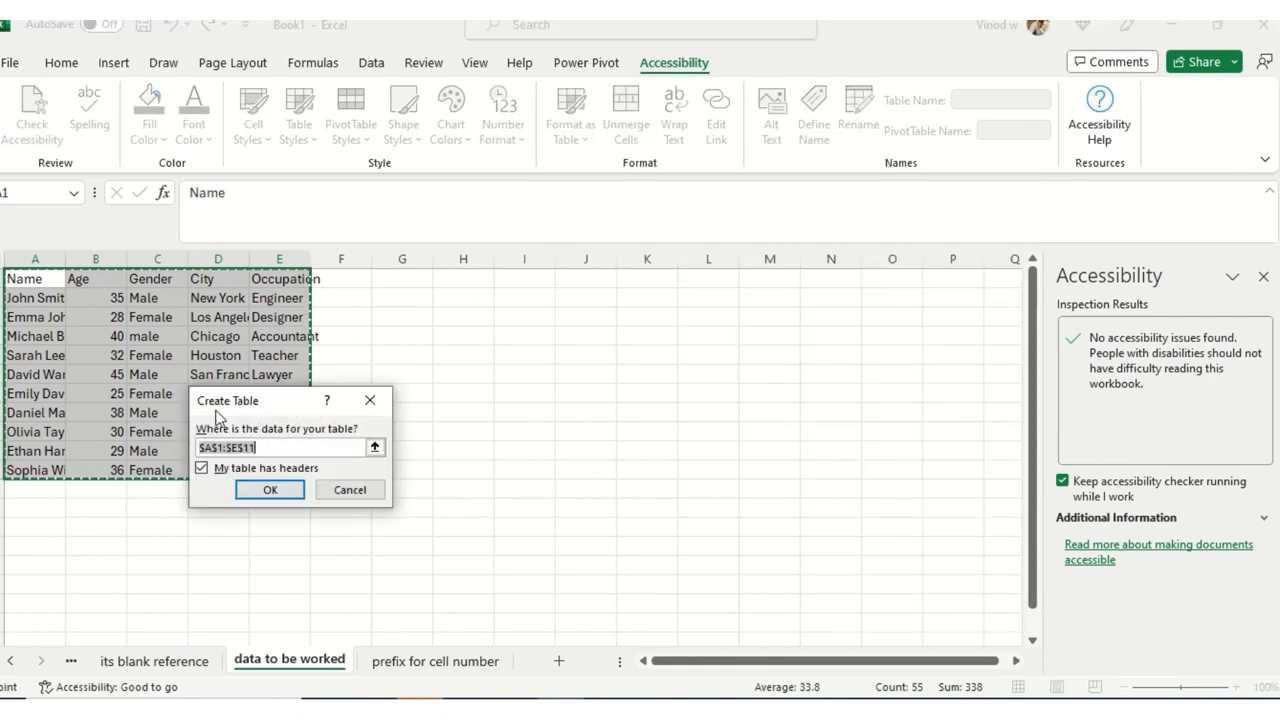
{"action": "left_click", "coordinate": [265, 489]}
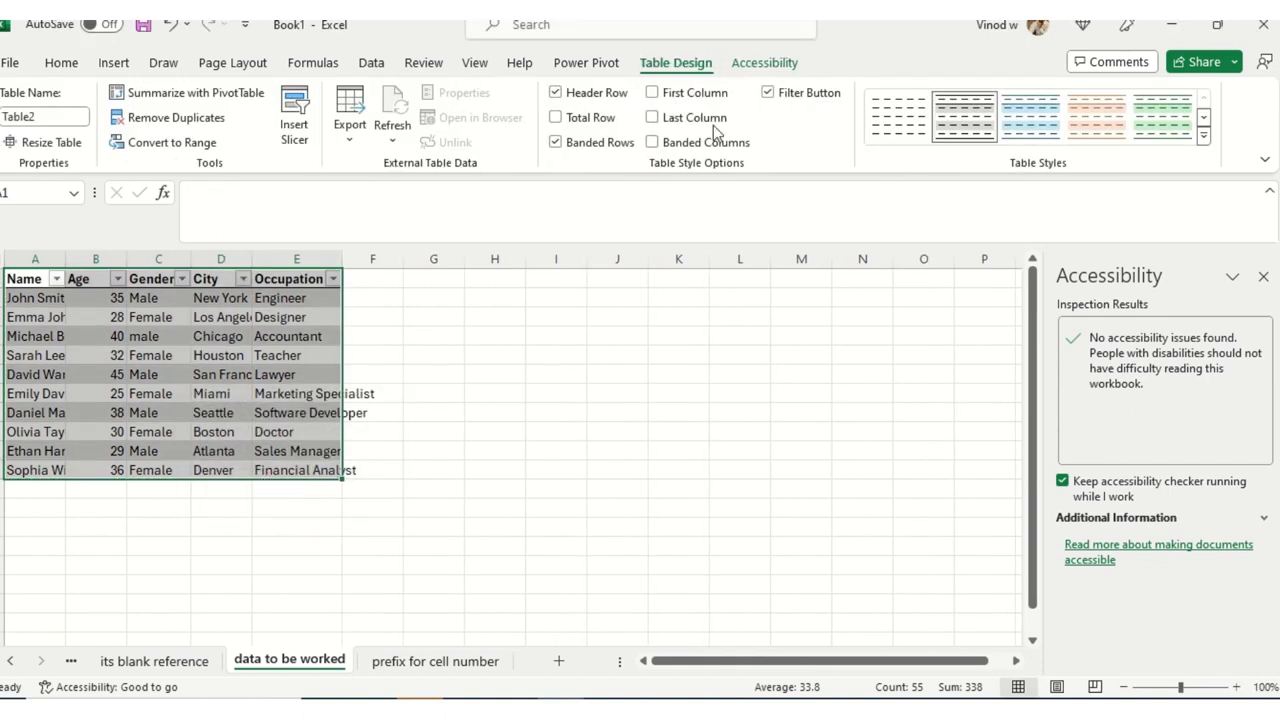
Step: Change the table to the Medium style with a black header and grey bands, using the accessible table styles
{"action": "left_click", "coordinate": [766, 62]}
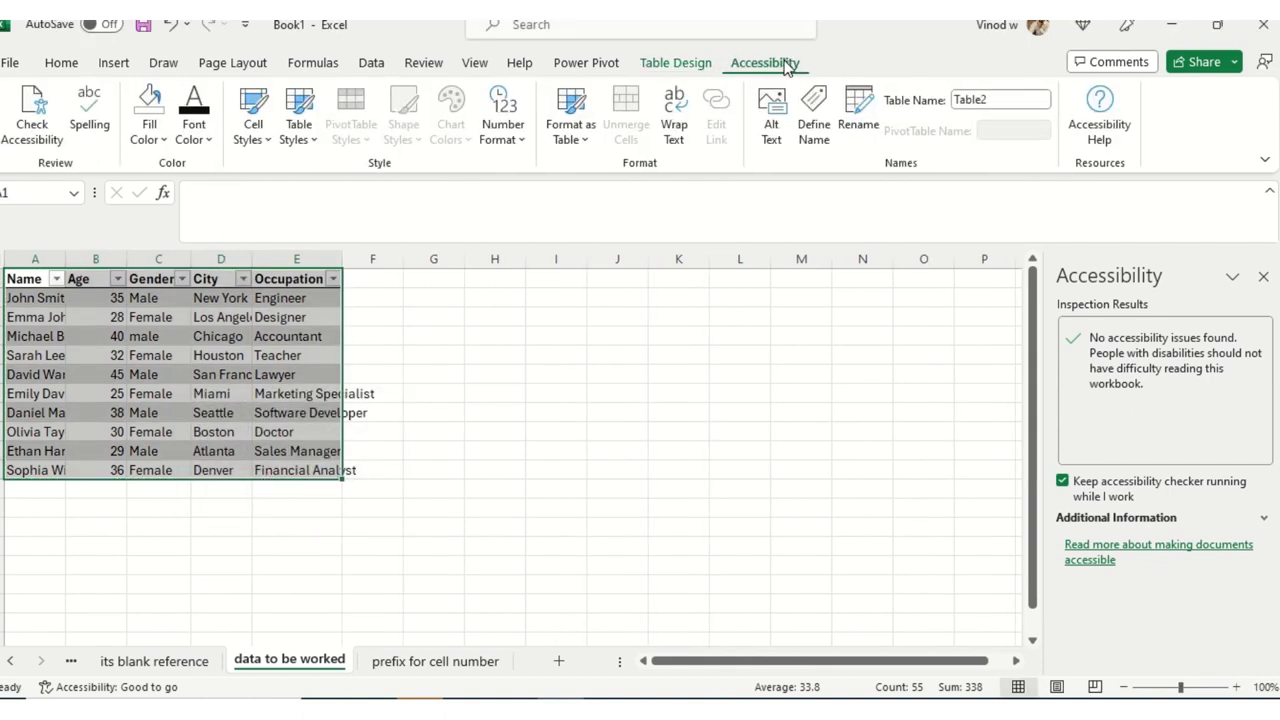
{"action": "left_click", "coordinate": [312, 140]}
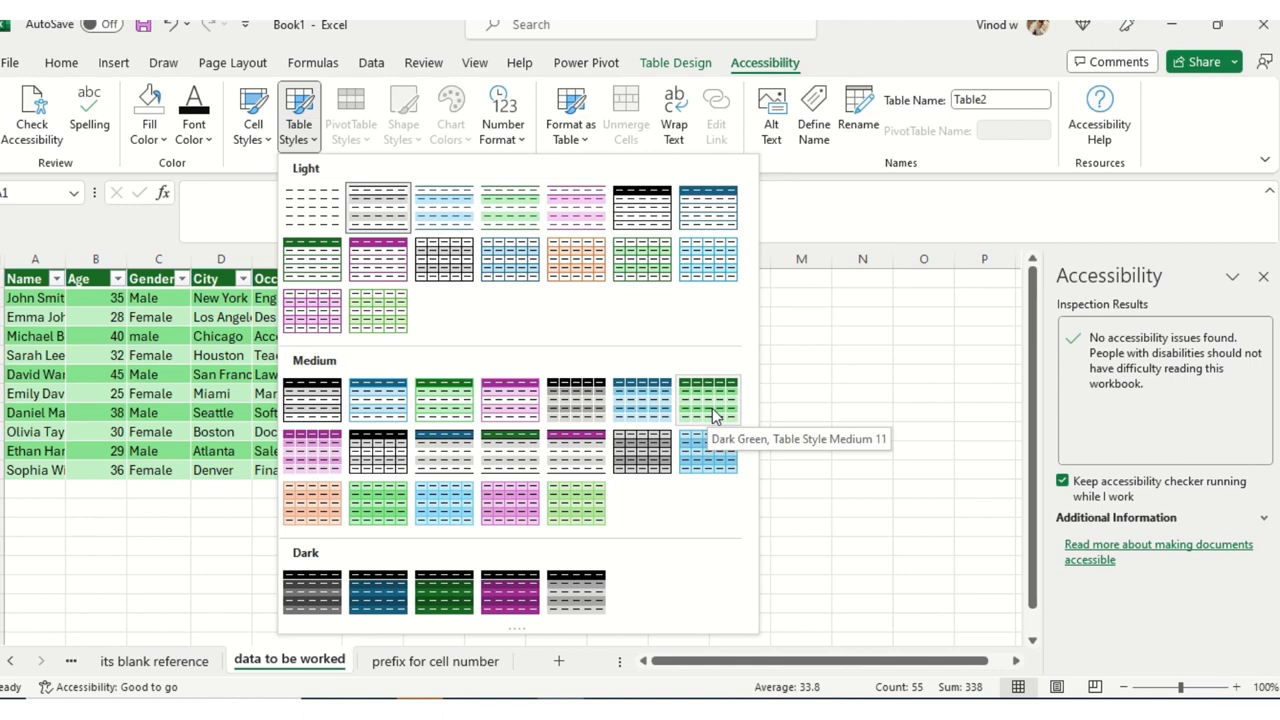
{"action": "left_click", "coordinate": [599, 398]}
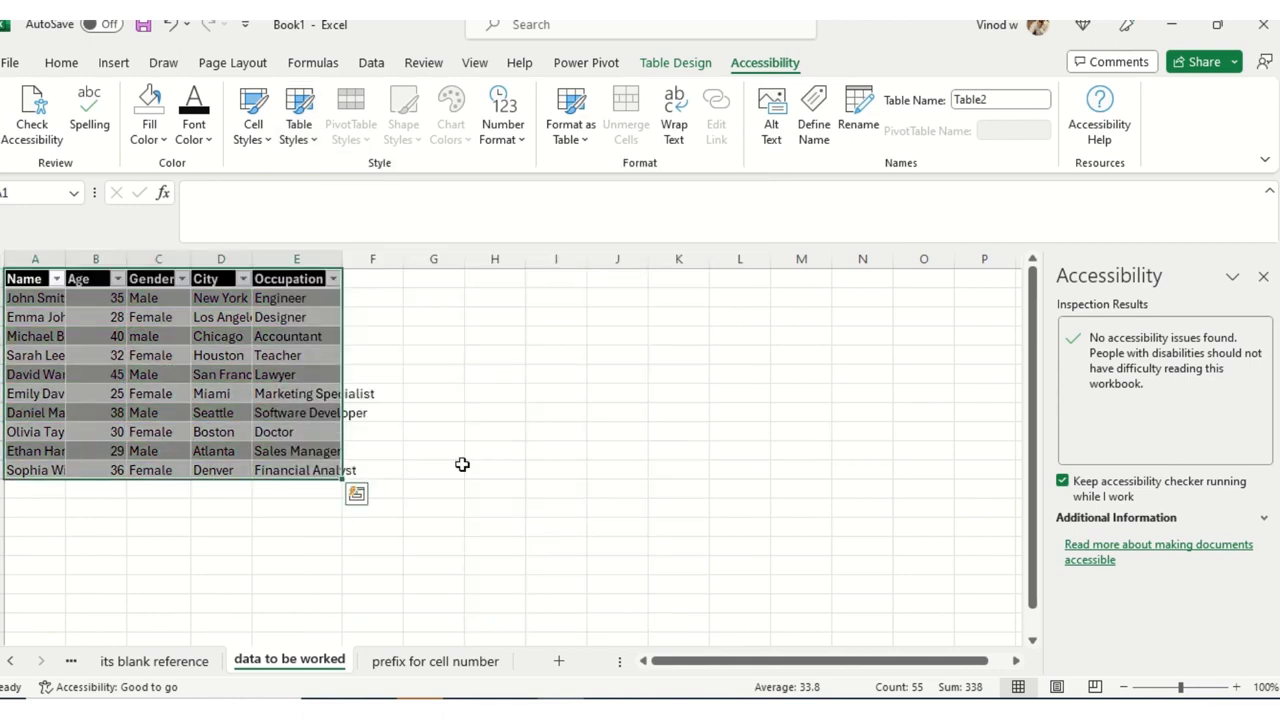
{"action": "left_click", "coordinate": [299, 357]}
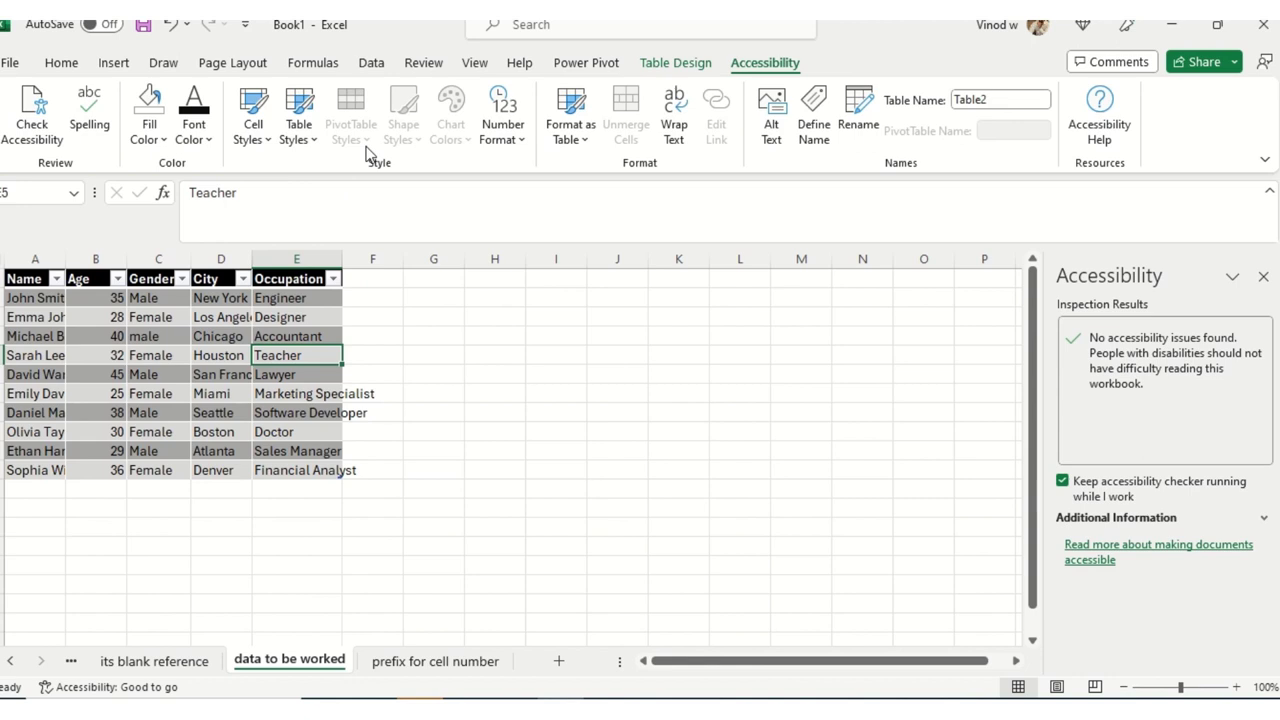
Step: Insert a PivotTable on a new worksheet based on the employee table
{"action": "left_click", "coordinate": [259, 379]}
{"action": "left_click_drag", "start_coordinate": [89, 281], "coordinate": [219, 467]}
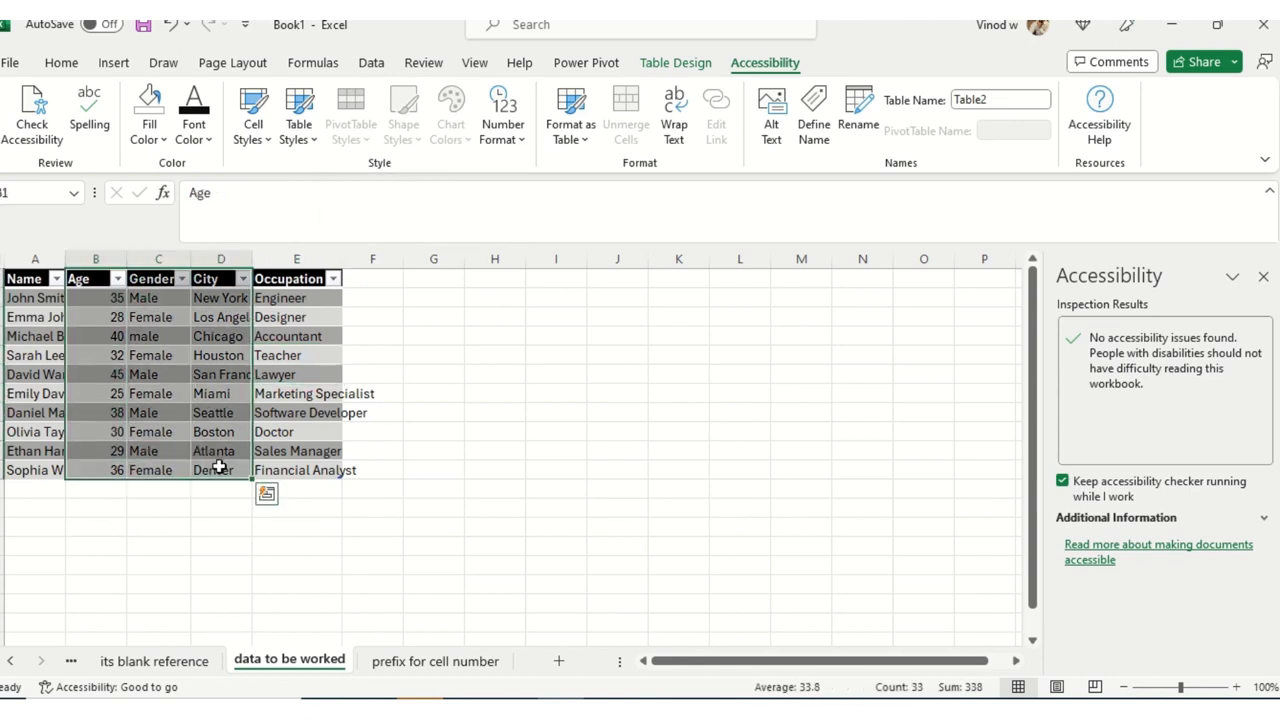
{"action": "left_click", "coordinate": [114, 63]}
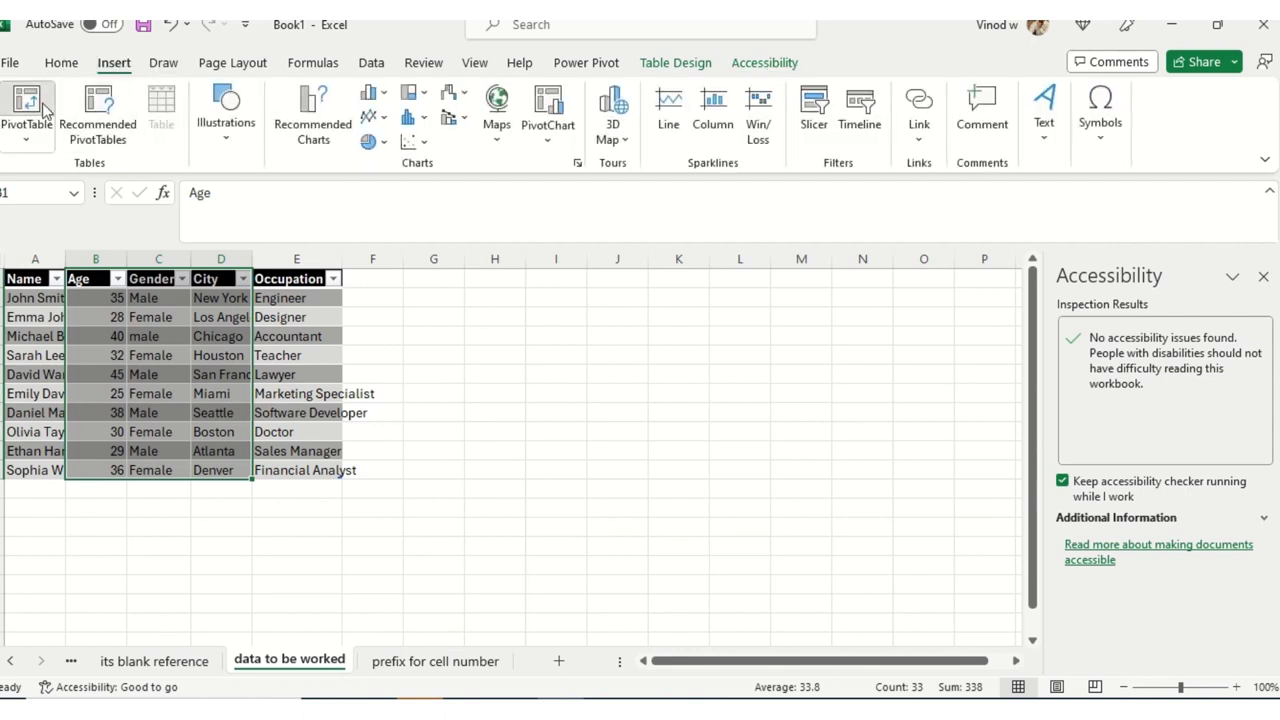
{"action": "left_click", "coordinate": [27, 110]}
{"action": "left_click", "coordinate": [345, 548]}
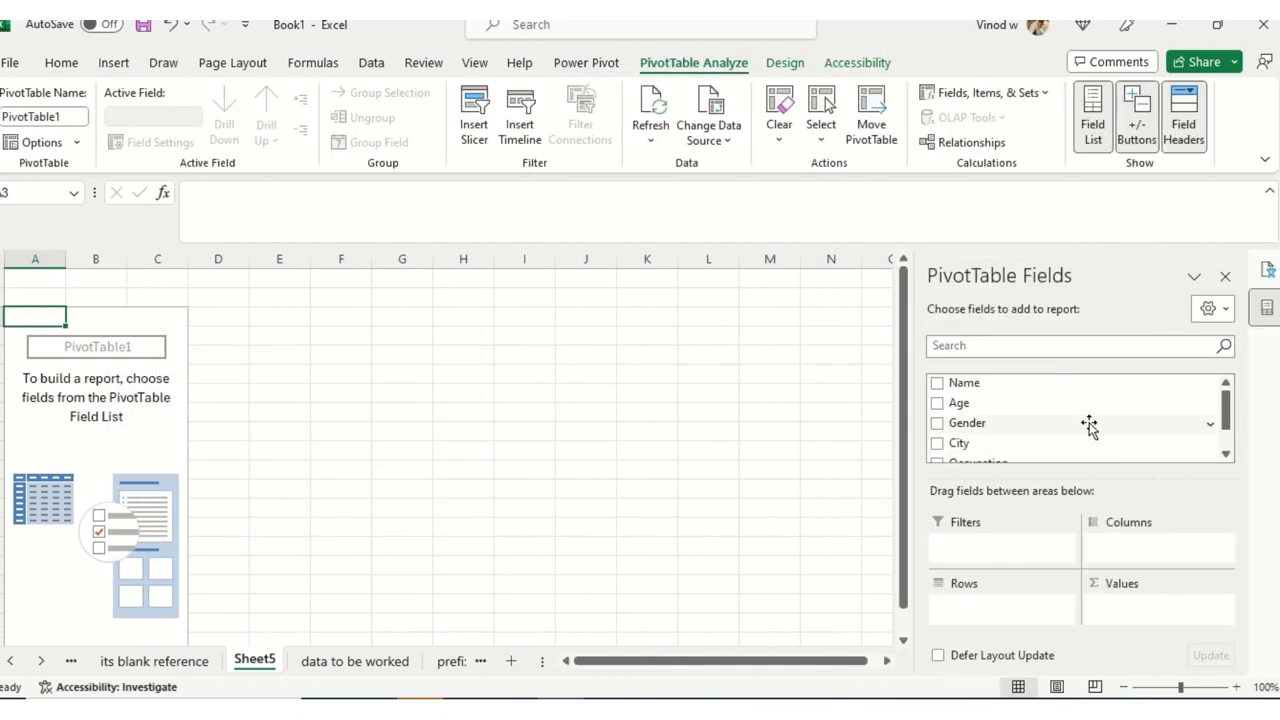
Step: Add Gender to the PivotTable's rows and Age to its values, summarized by Count
{"action": "left_click_drag", "start_coordinate": [942, 428], "coordinate": [1005, 612]}
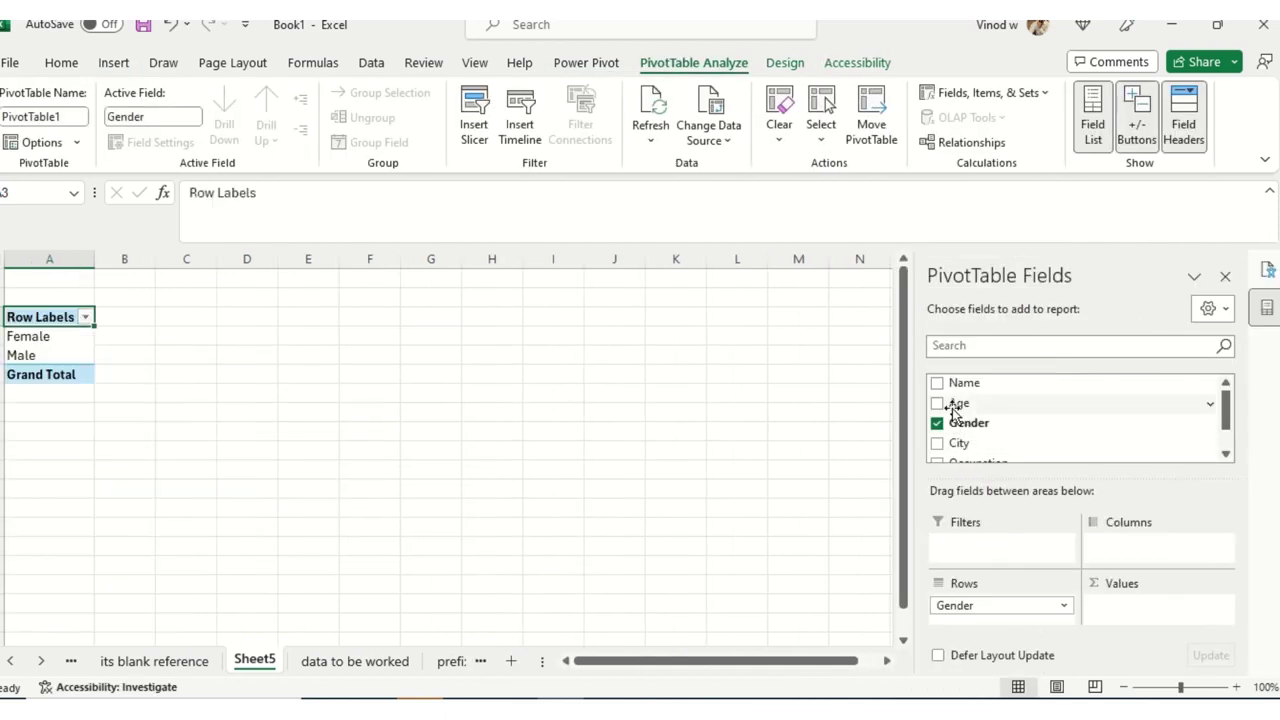
{"action": "left_click_drag", "start_coordinate": [1030, 455], "coordinate": [1145, 608]}
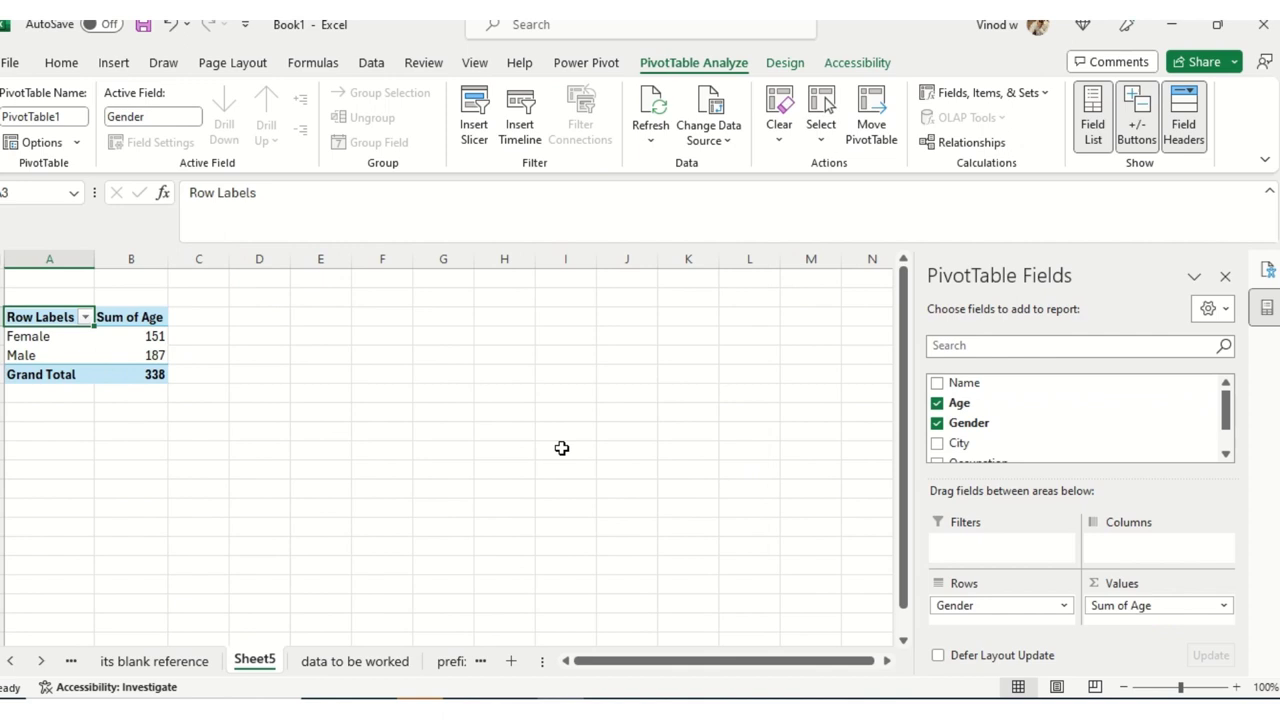
{"action": "left_click", "coordinate": [1193, 602]}
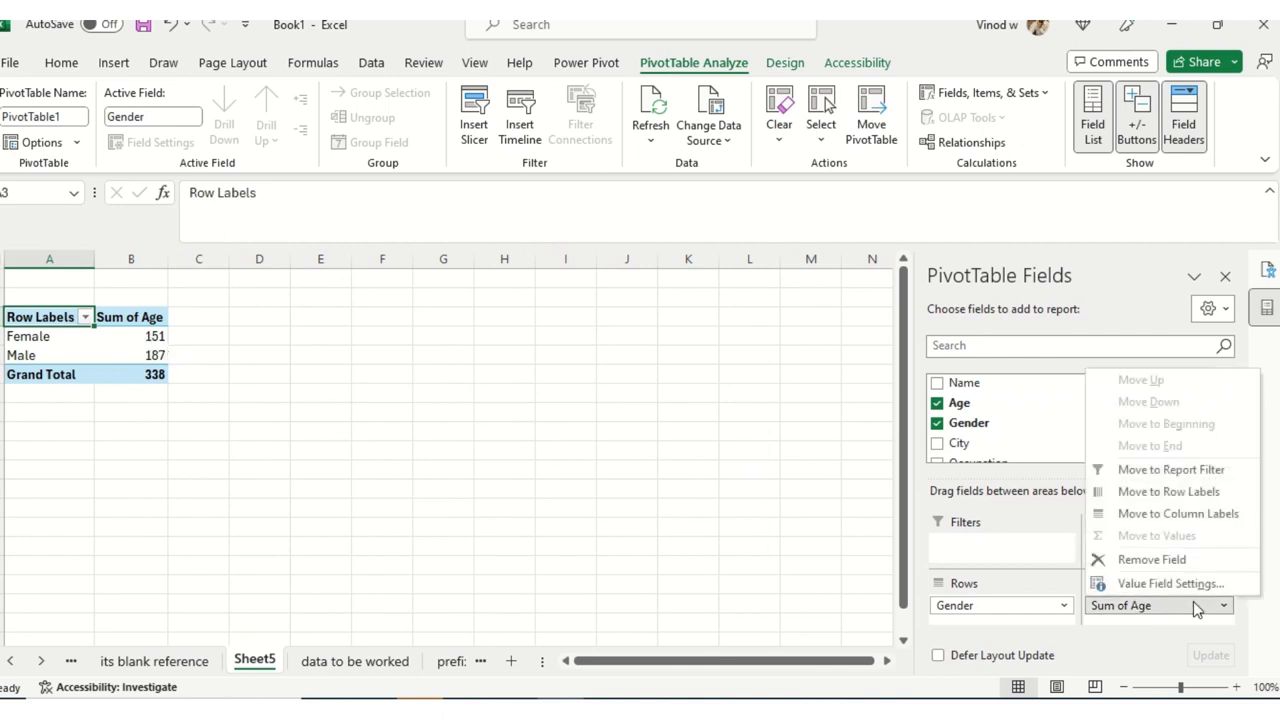
{"action": "left_click", "coordinate": [1178, 582]}
{"action": "left_click", "coordinate": [182, 446]}
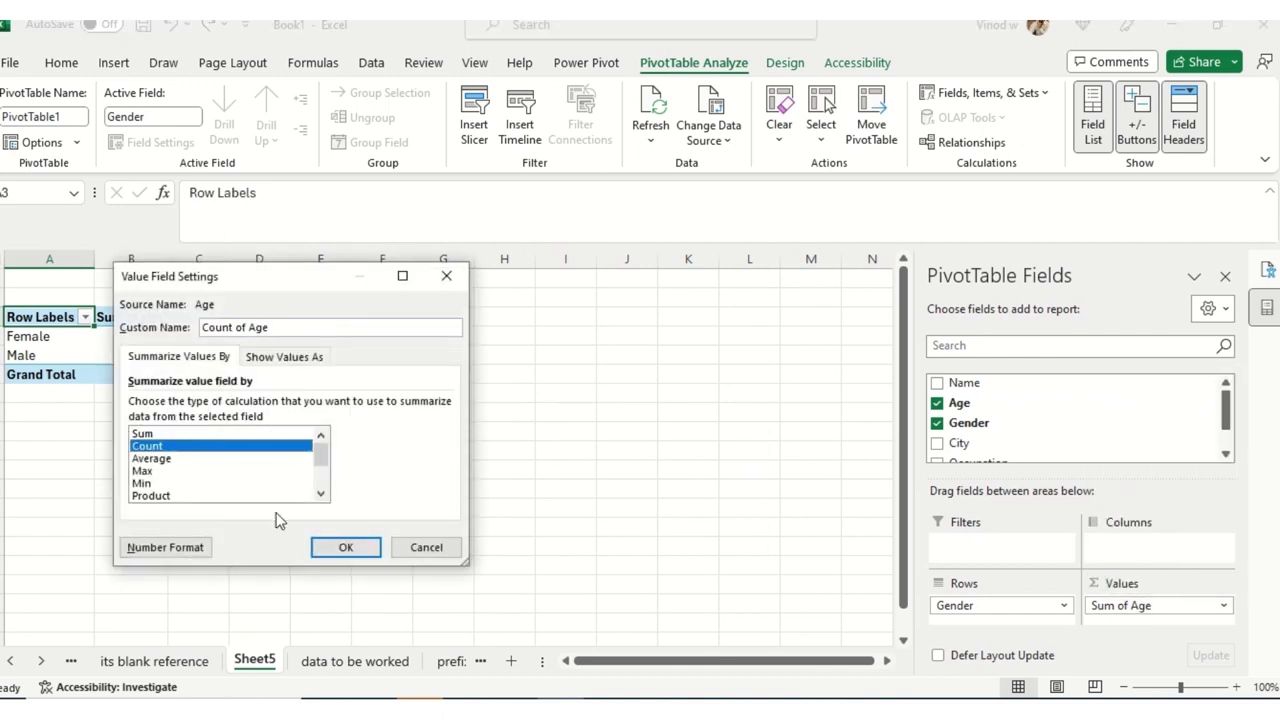
{"action": "left_click", "coordinate": [345, 547]}
Step: Apply the Dark PivotTable style with blue rows and a black header from the accessible styles
{"action": "left_click", "coordinate": [136, 354]}
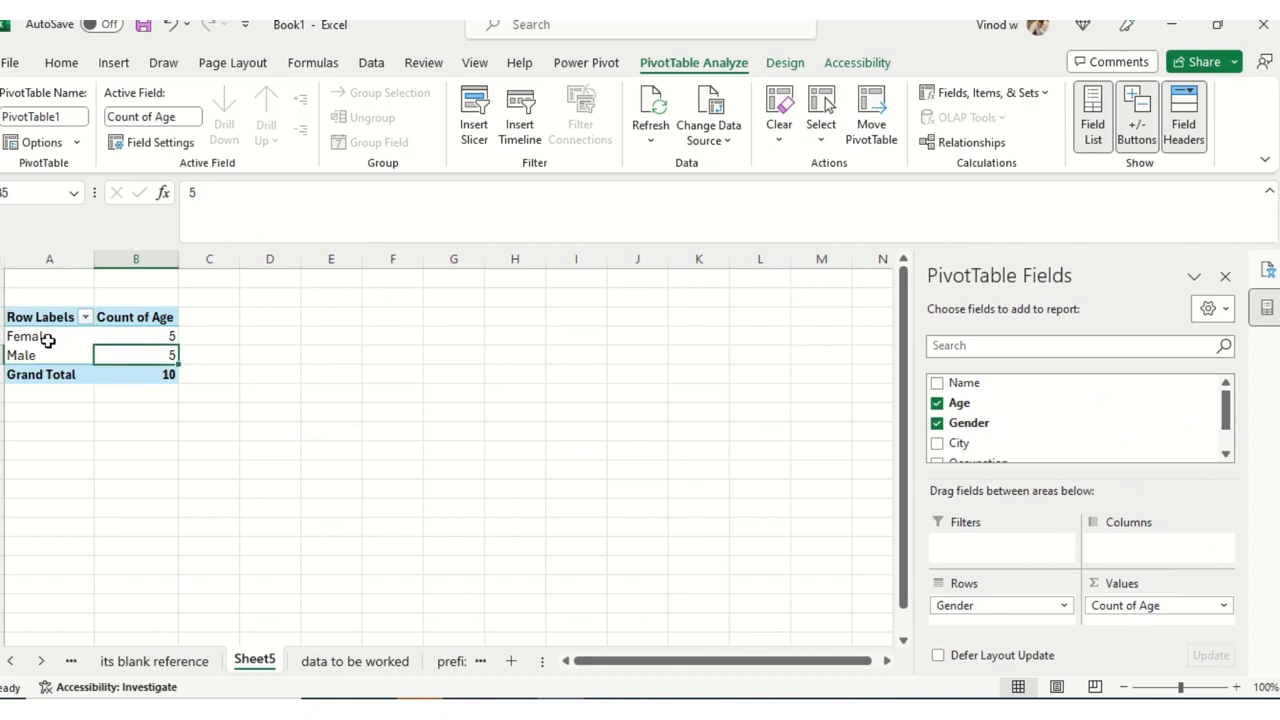
{"action": "left_click_drag", "start_coordinate": [37, 321], "coordinate": [140, 376]}
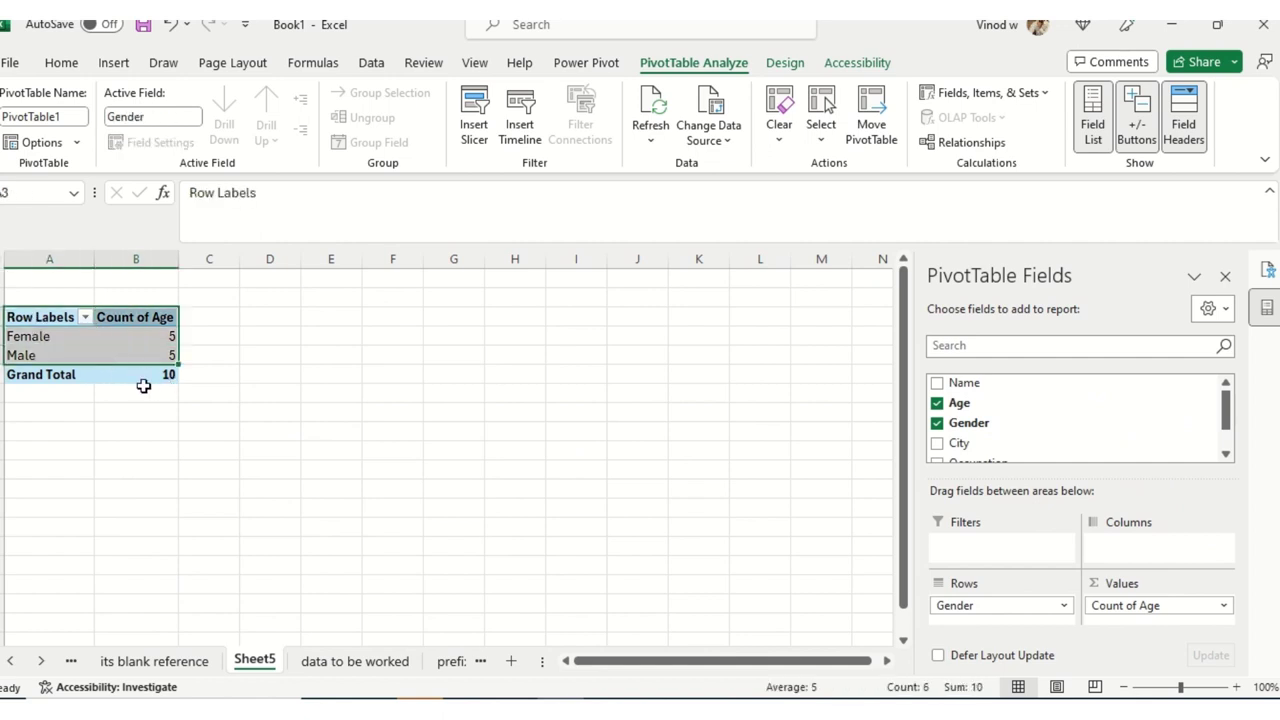
{"action": "left_click", "coordinate": [857, 63]}
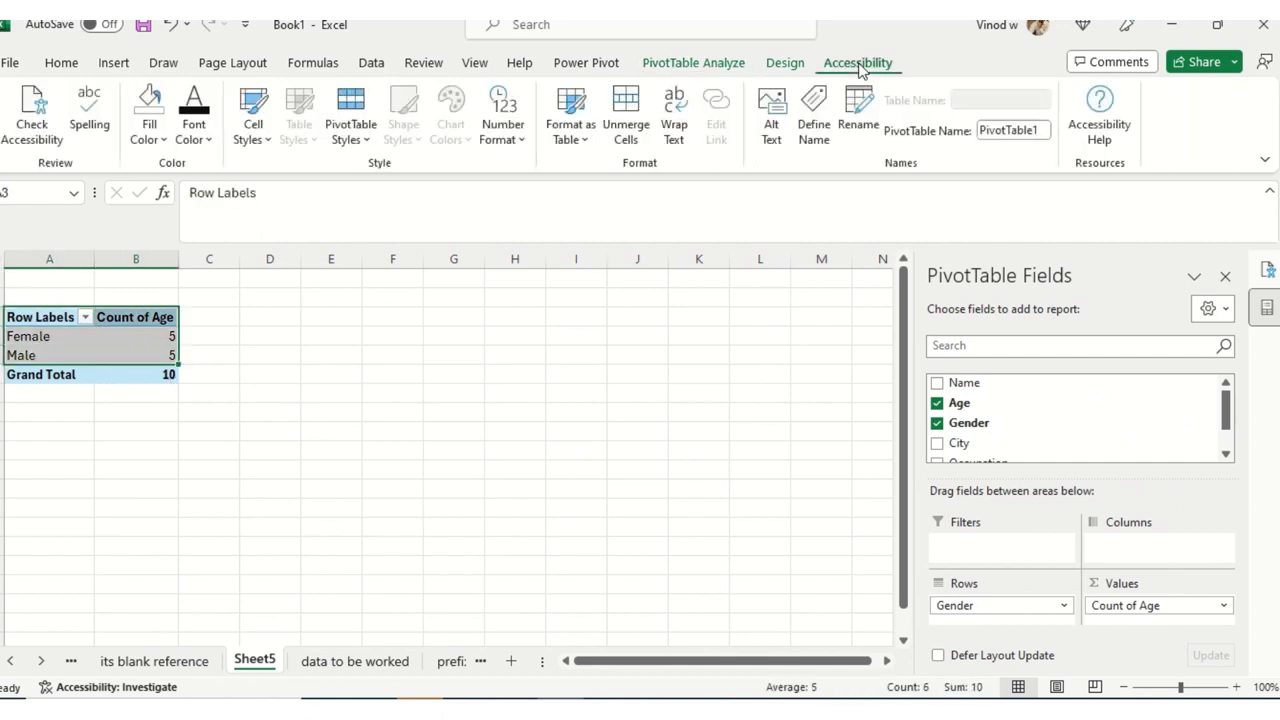
{"action": "left_click", "coordinate": [362, 140]}
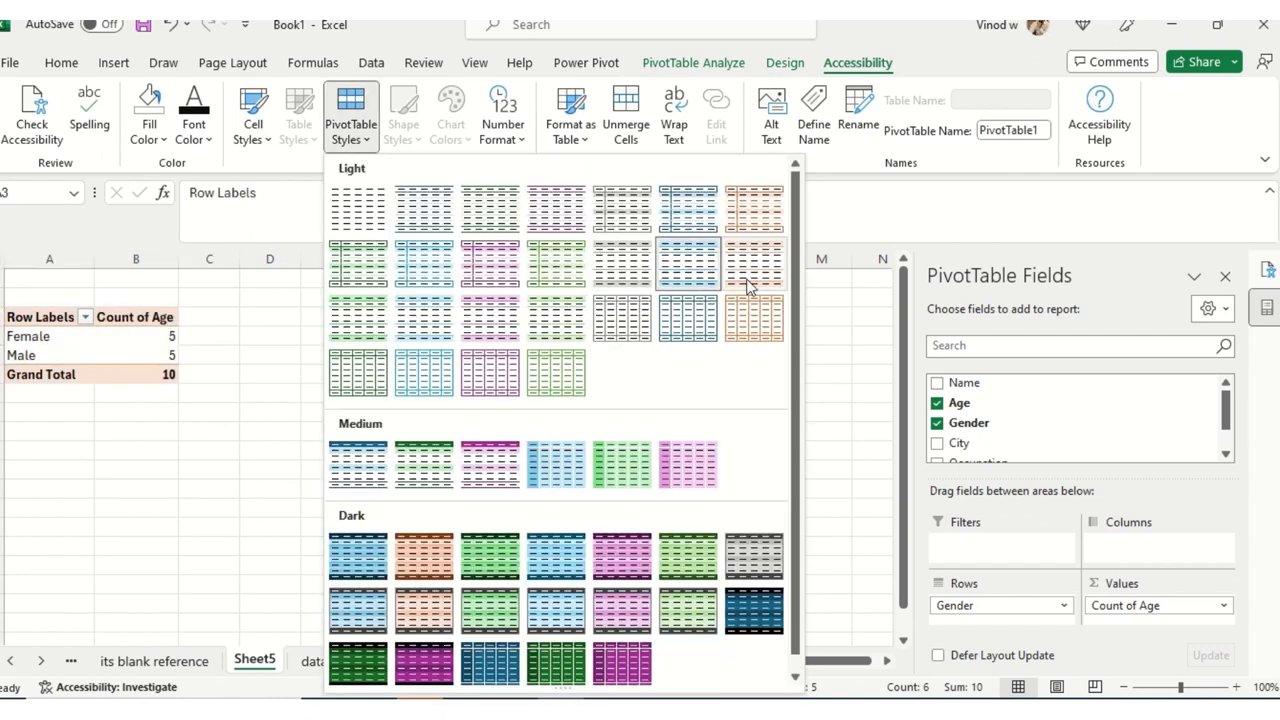
{"action": "left_click", "coordinate": [749, 616]}
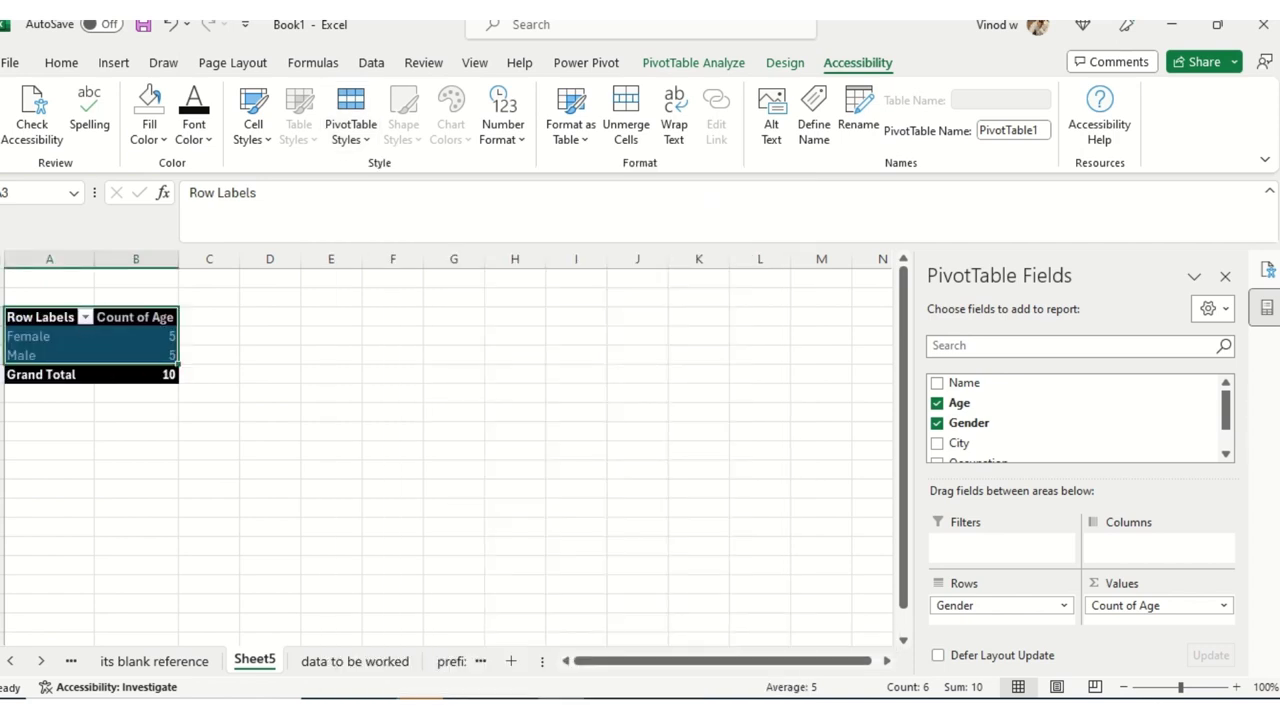
Step: Resolve the Default Sheet Name warning by renaming Sheet5 as "pivot table"
{"action": "left_click", "coordinate": [1267, 271]}
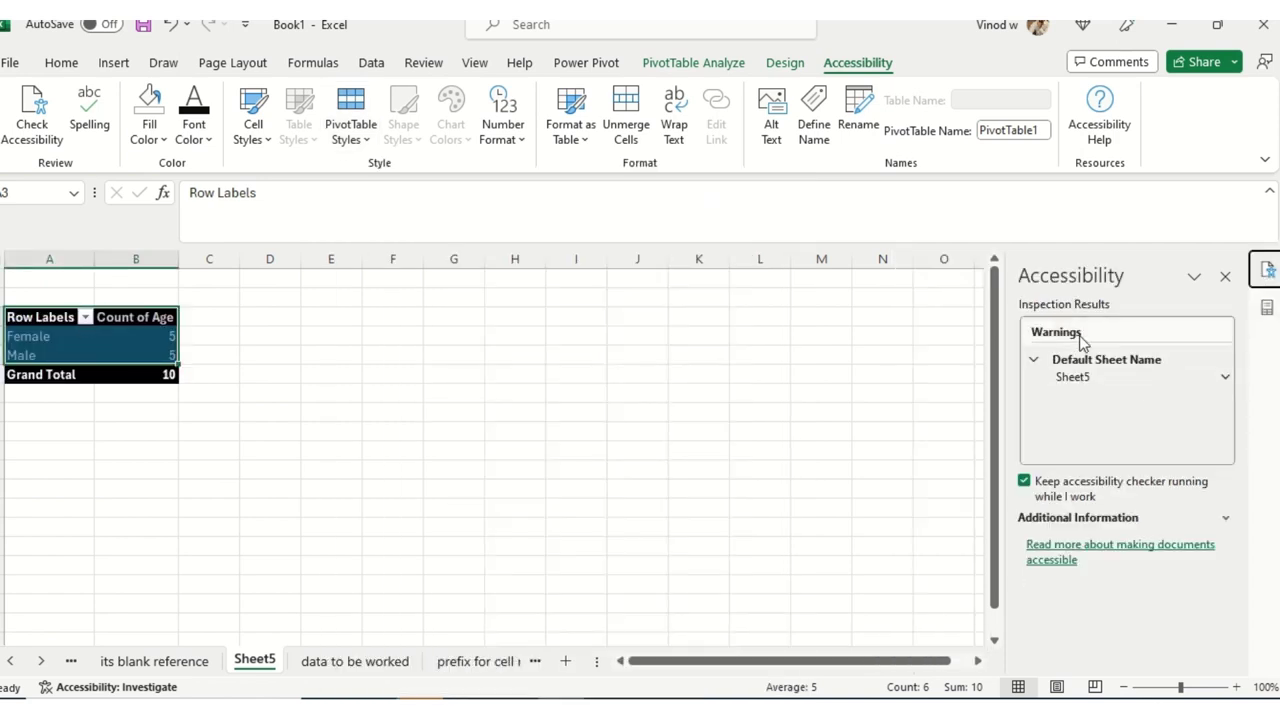
{"action": "left_click", "coordinate": [1073, 380]}
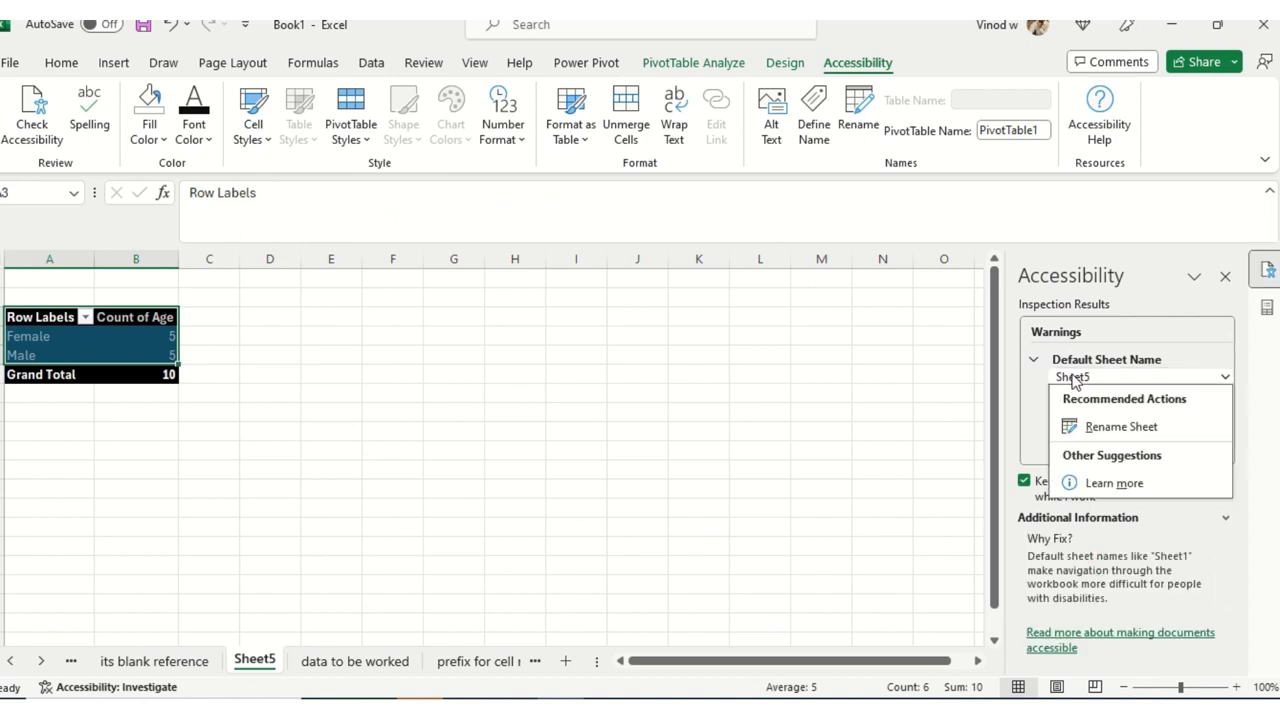
{"action": "left_click", "coordinate": [1132, 432]}
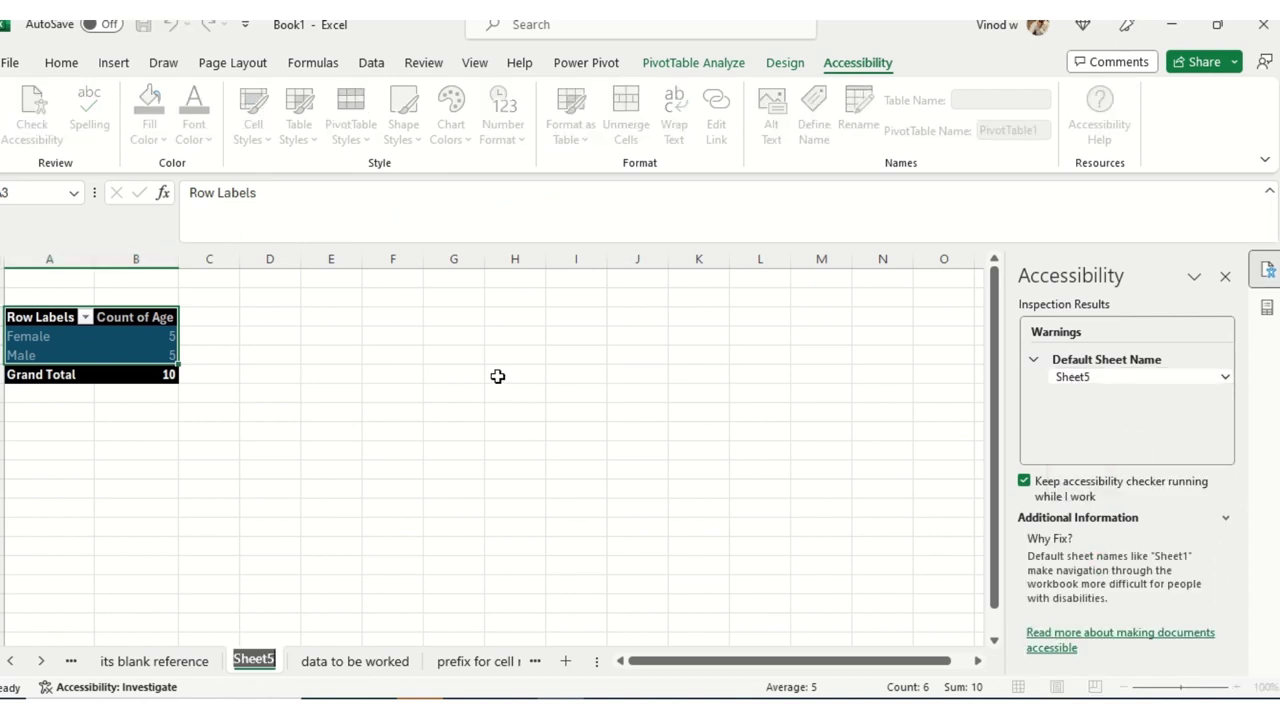
{"action": "type", "text": "pivot table"}
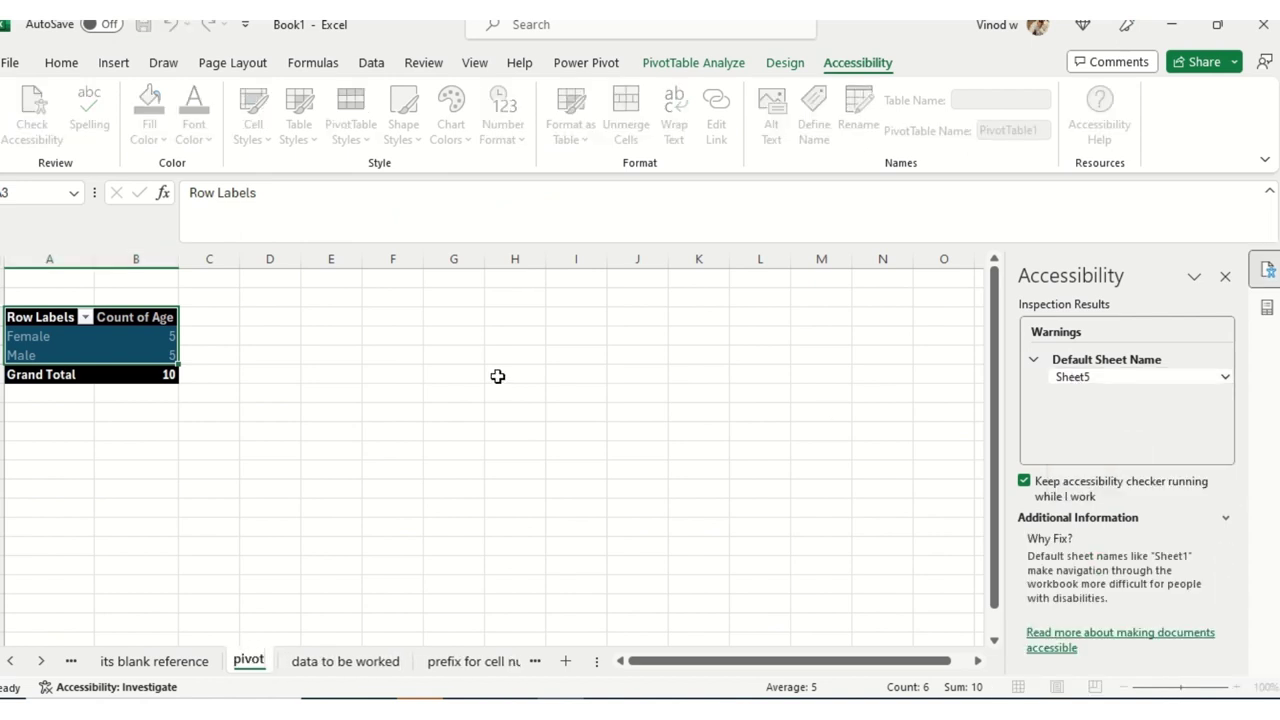
{"action": "left_click", "coordinate": [500, 376]}
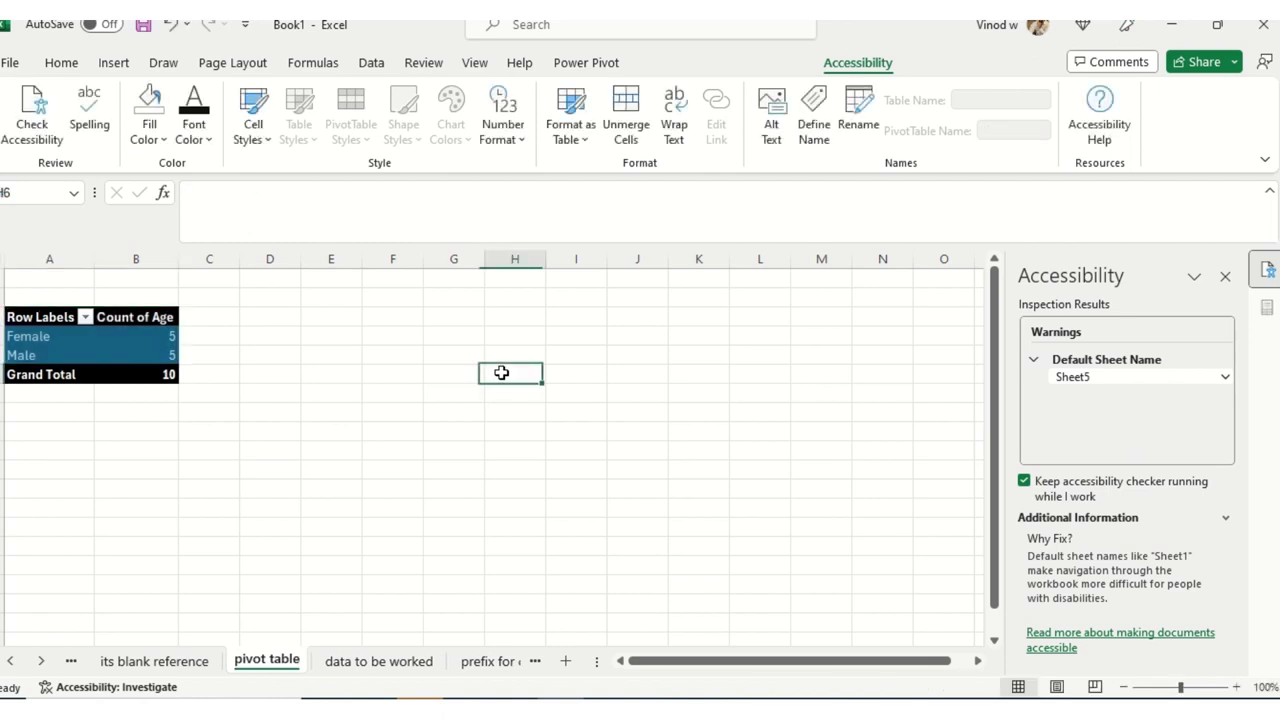
Step: Apply the Light PivotTable style with plain black gridlines and no fill to the pivot table
{"action": "left_click", "coordinate": [101, 357]}
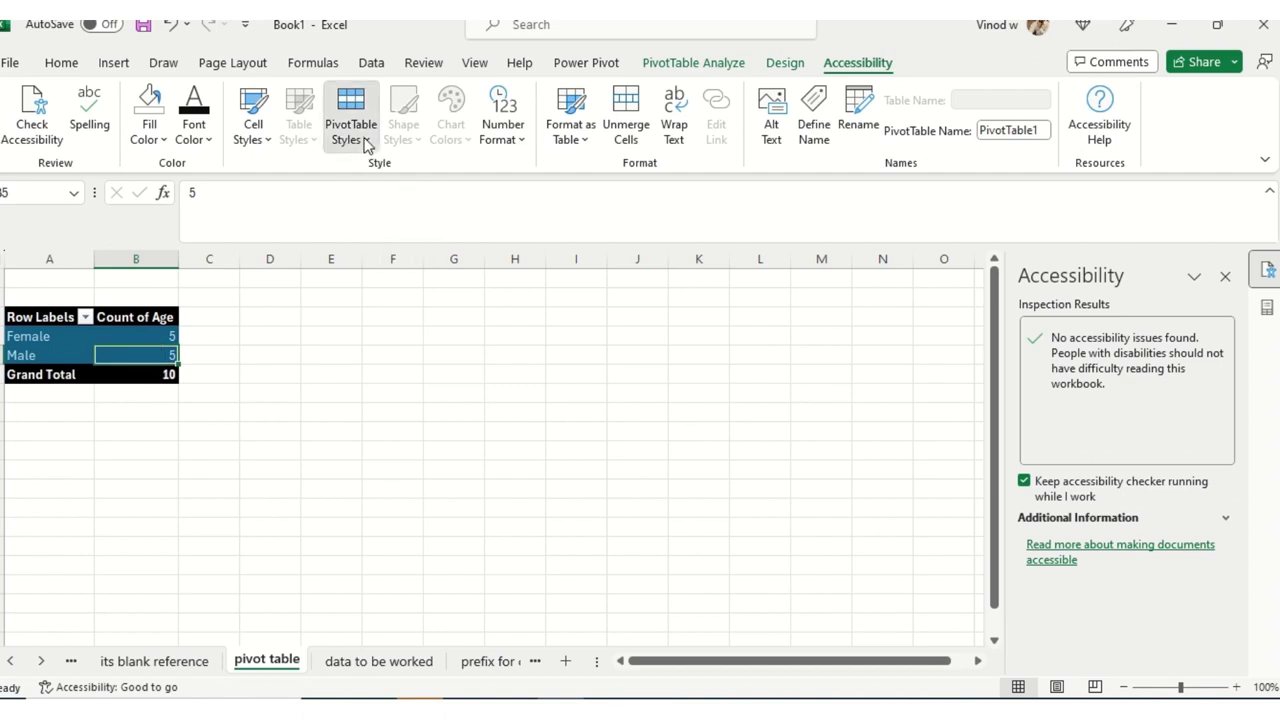
{"action": "left_click", "coordinate": [362, 140]}
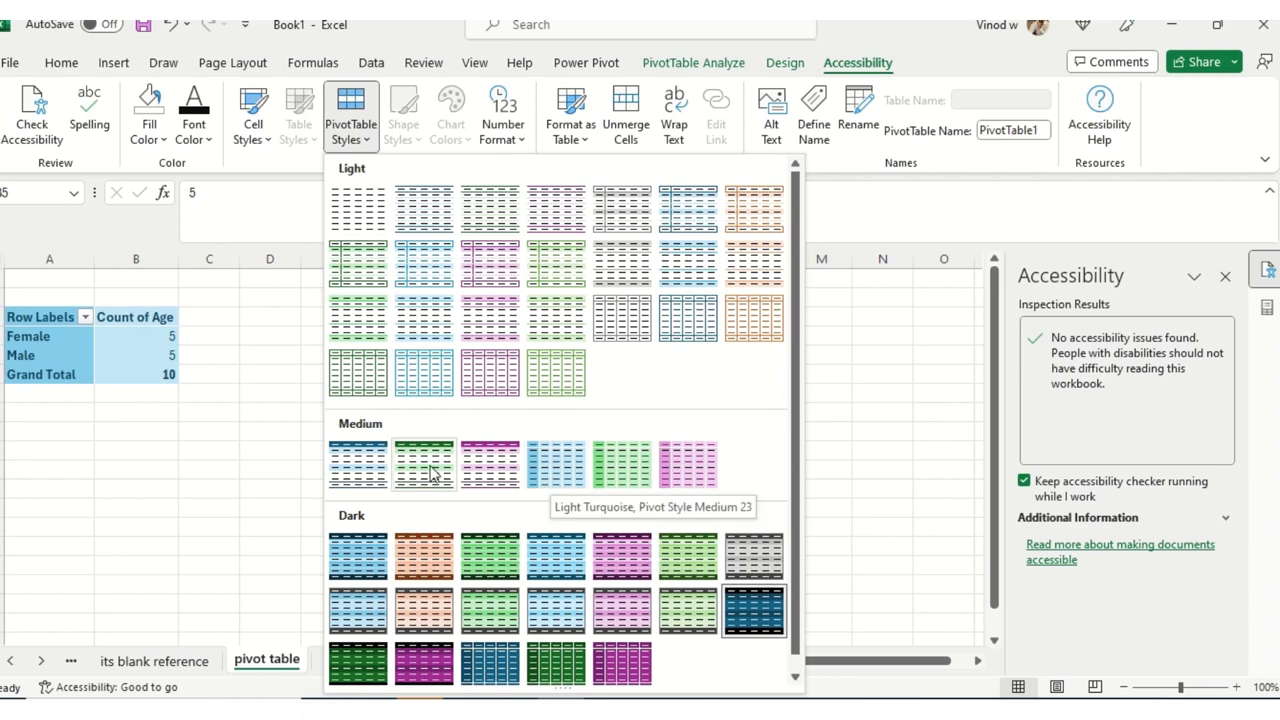
{"action": "scroll", "coordinate": [490, 570], "scroll_direction": "down", "scroll_amount": 1}
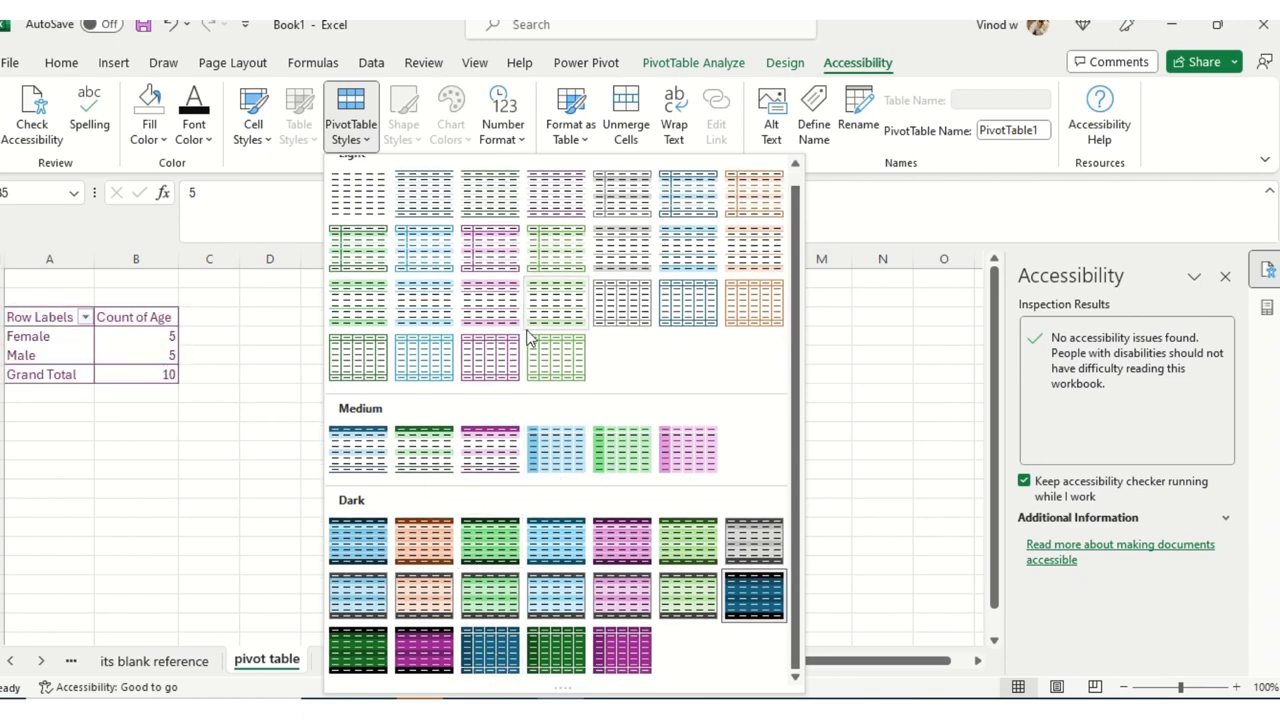
{"action": "left_click", "coordinate": [608, 305]}
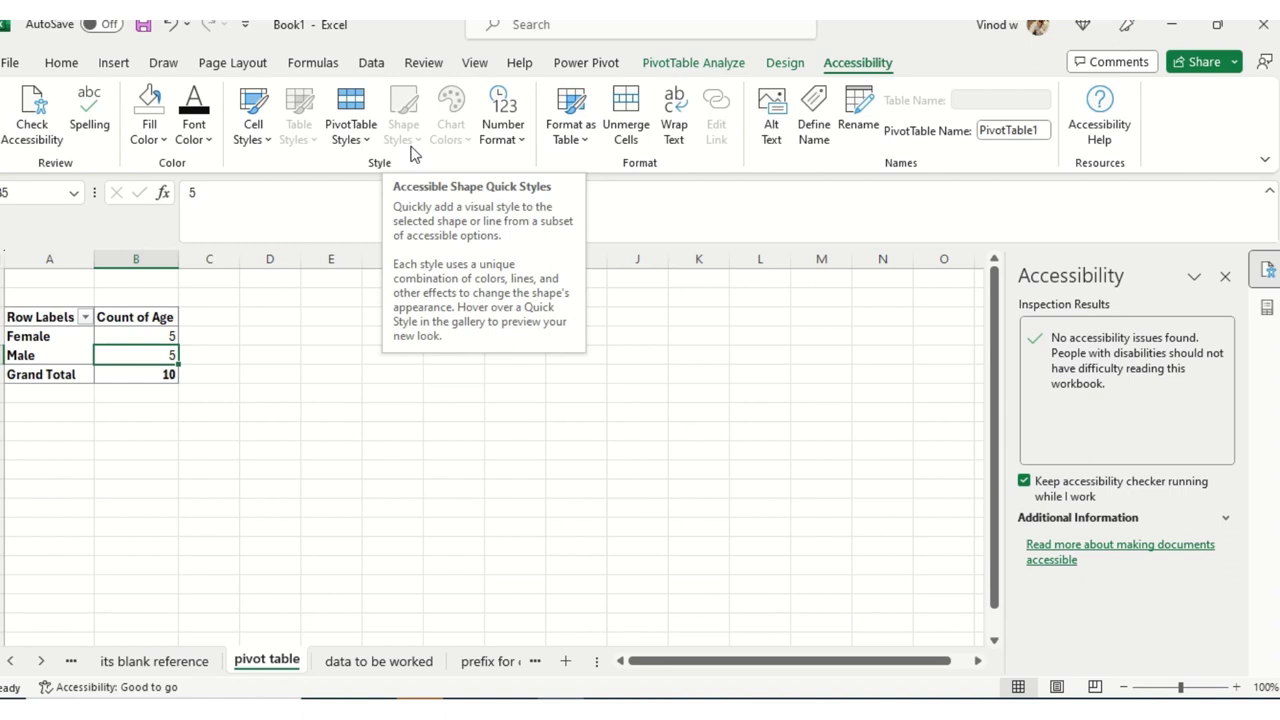
{"action": "left_click", "coordinate": [326, 355]}
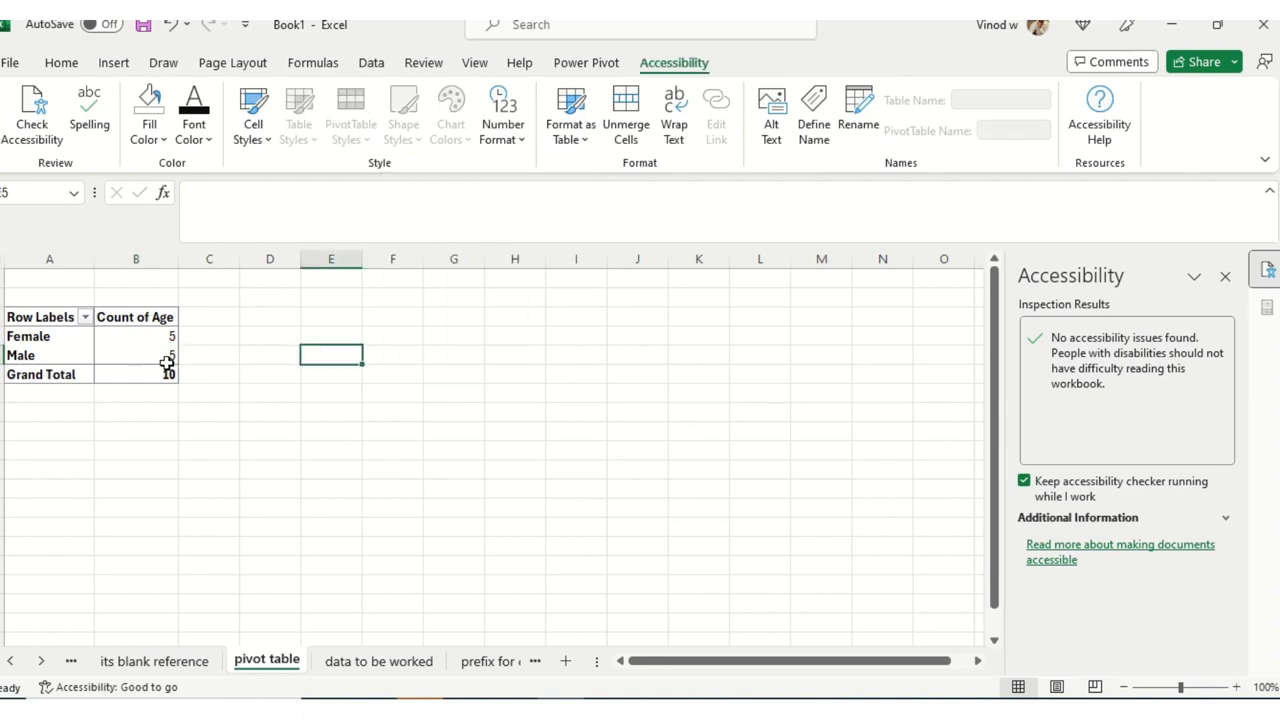
Step: Draw a rectangle about 5.1 cm high and 5.3 cm wide beside the pivot table and show its accessibility tools
{"action": "left_click", "coordinate": [106, 354]}
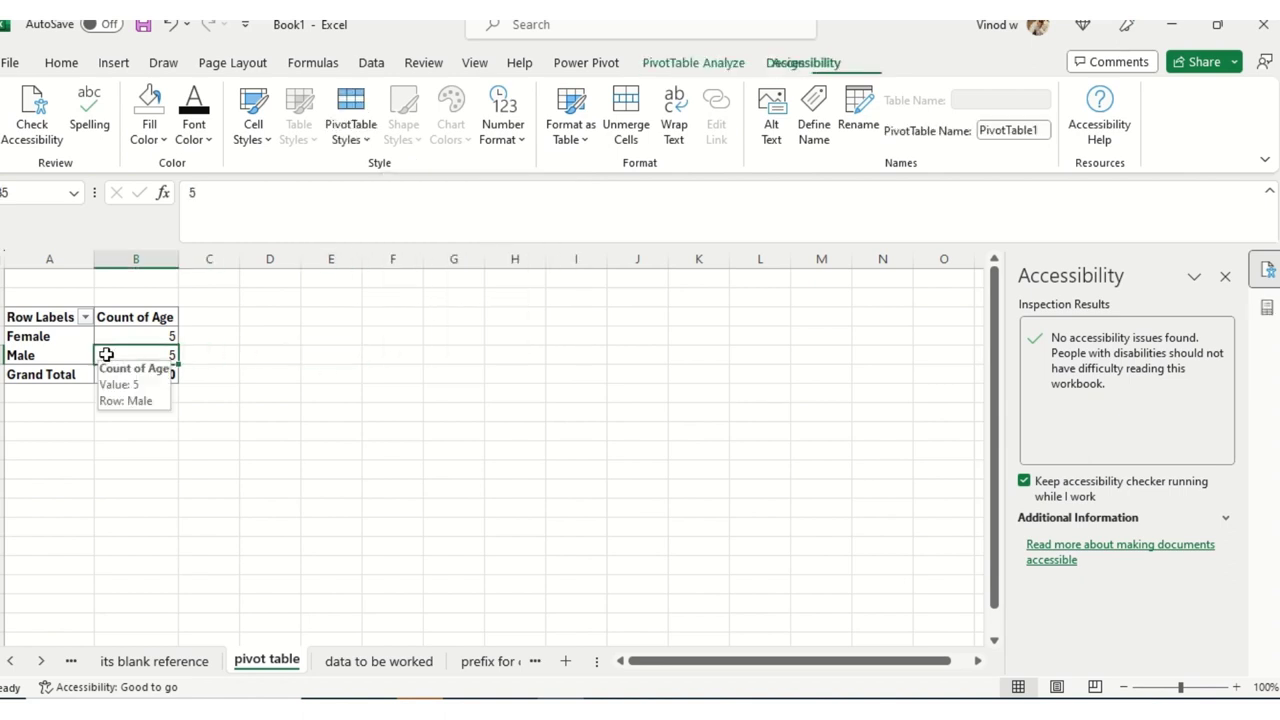
{"action": "left_click", "coordinate": [108, 62]}
{"action": "left_click", "coordinate": [222, 137]}
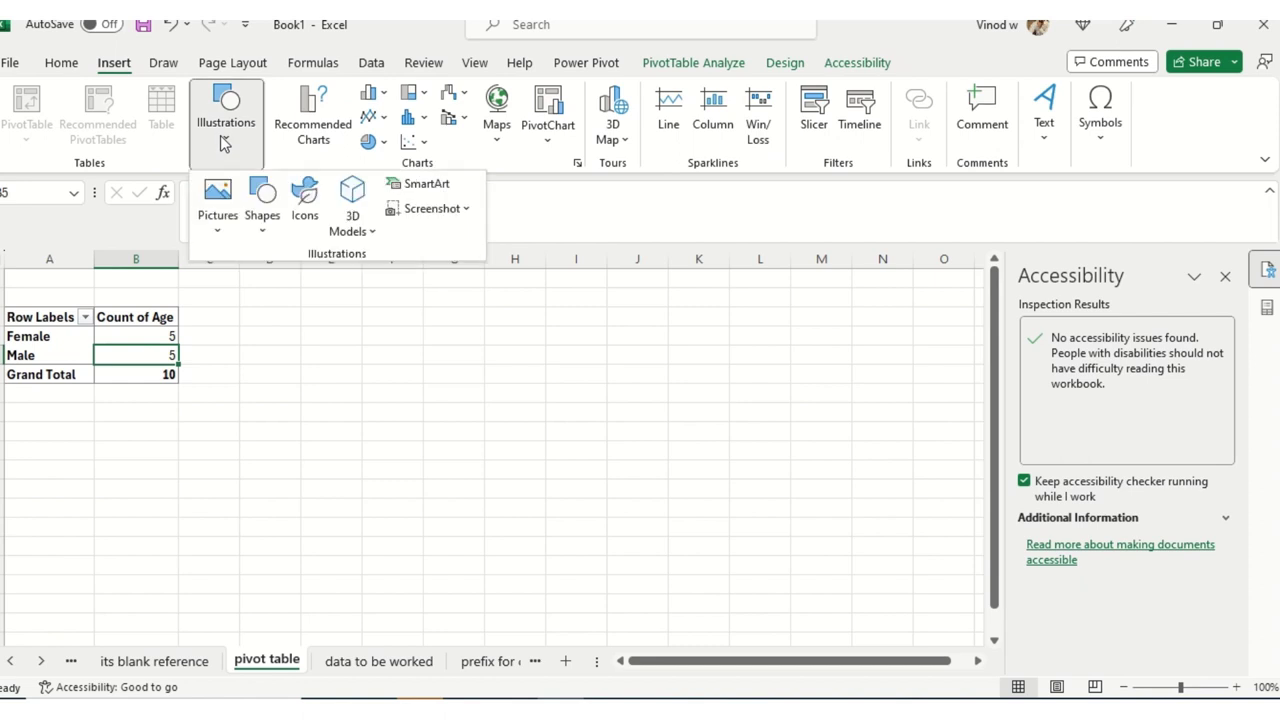
{"action": "left_click", "coordinate": [262, 226]}
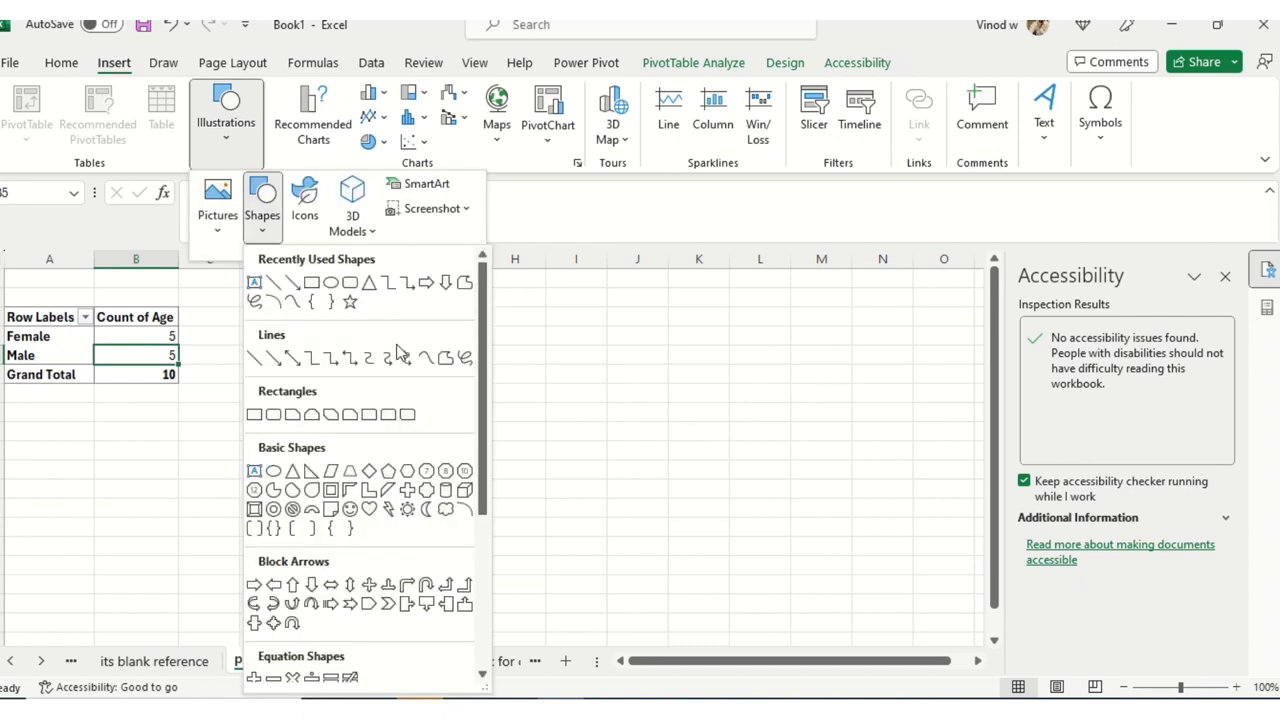
{"action": "left_click", "coordinate": [349, 283]}
{"action": "left_click_drag", "start_coordinate": [337, 342], "coordinate": [530, 535]}
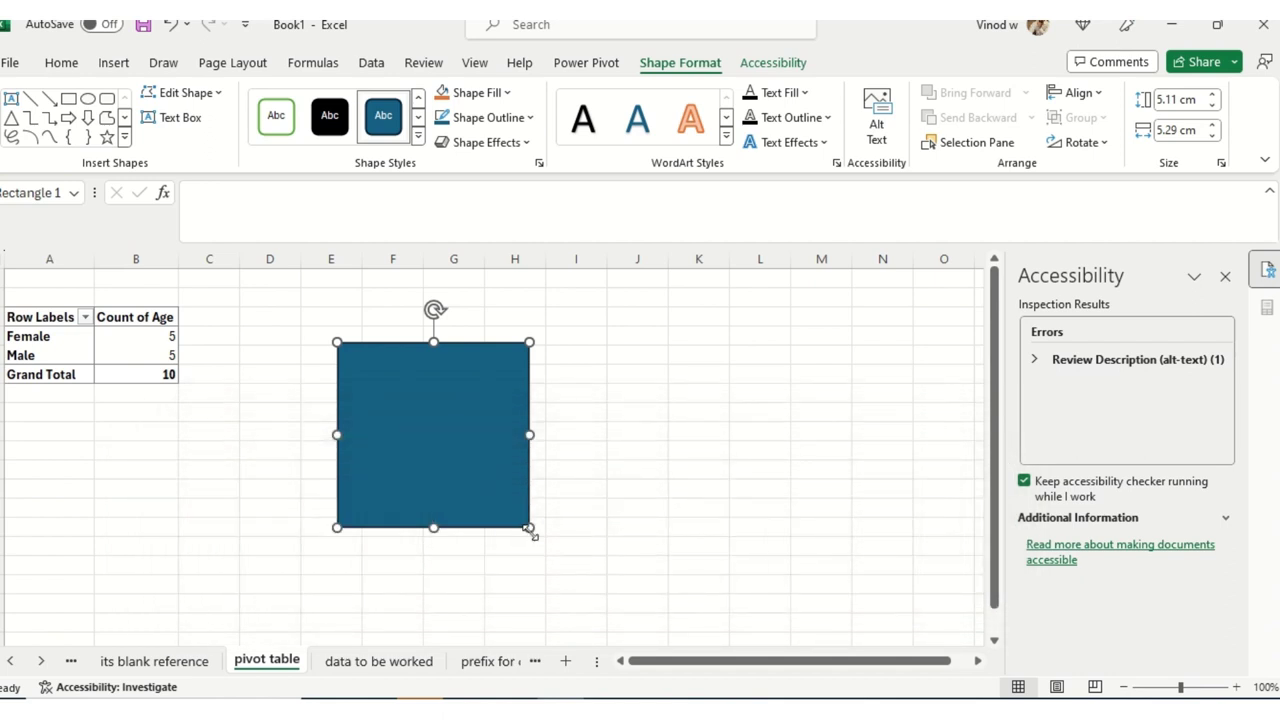
{"action": "left_click", "coordinate": [772, 63]}
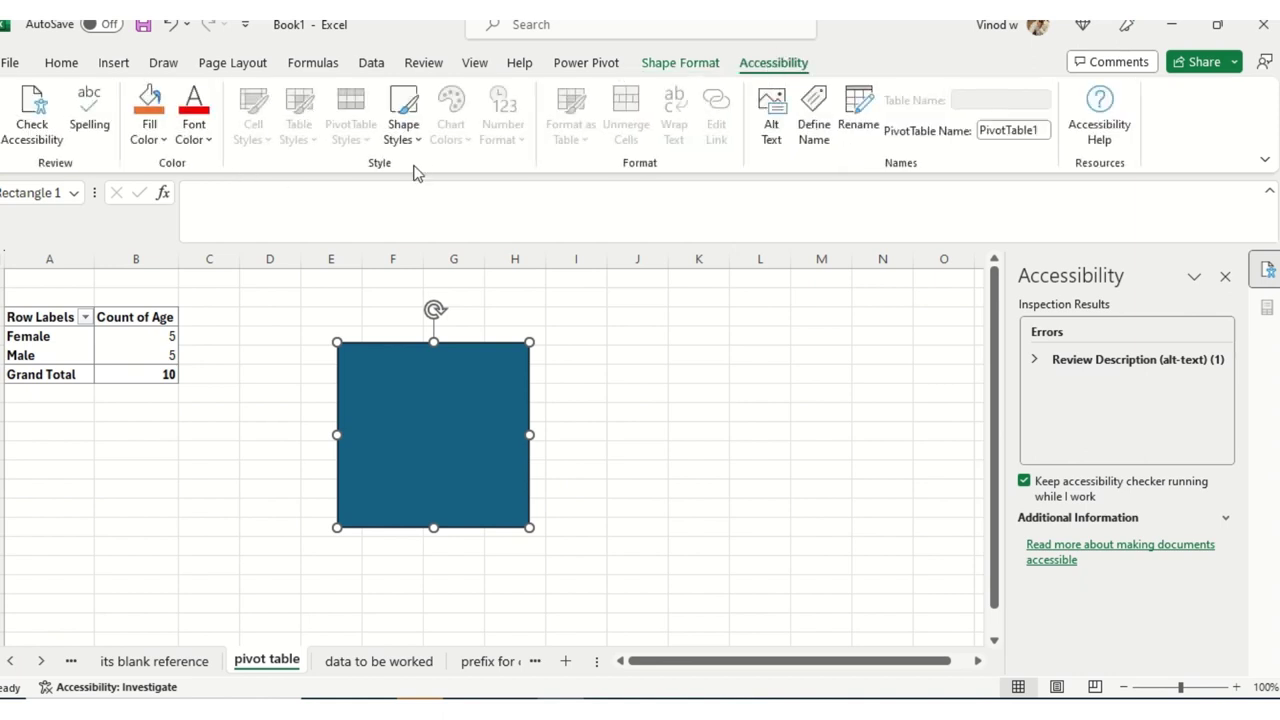
Step: Apply the accessible theme shape style with solid orange fill and dark outline to the rectangle
{"action": "left_click", "coordinate": [406, 135]}
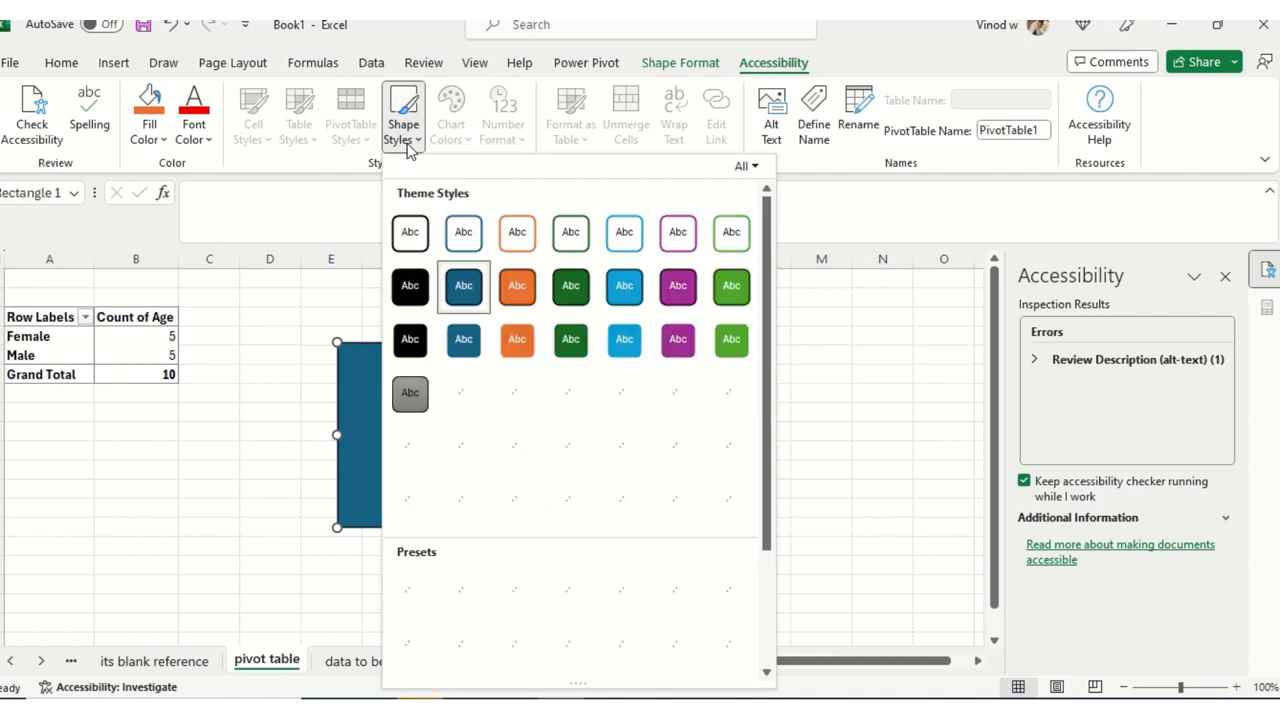
{"action": "left_click", "coordinate": [521, 288]}
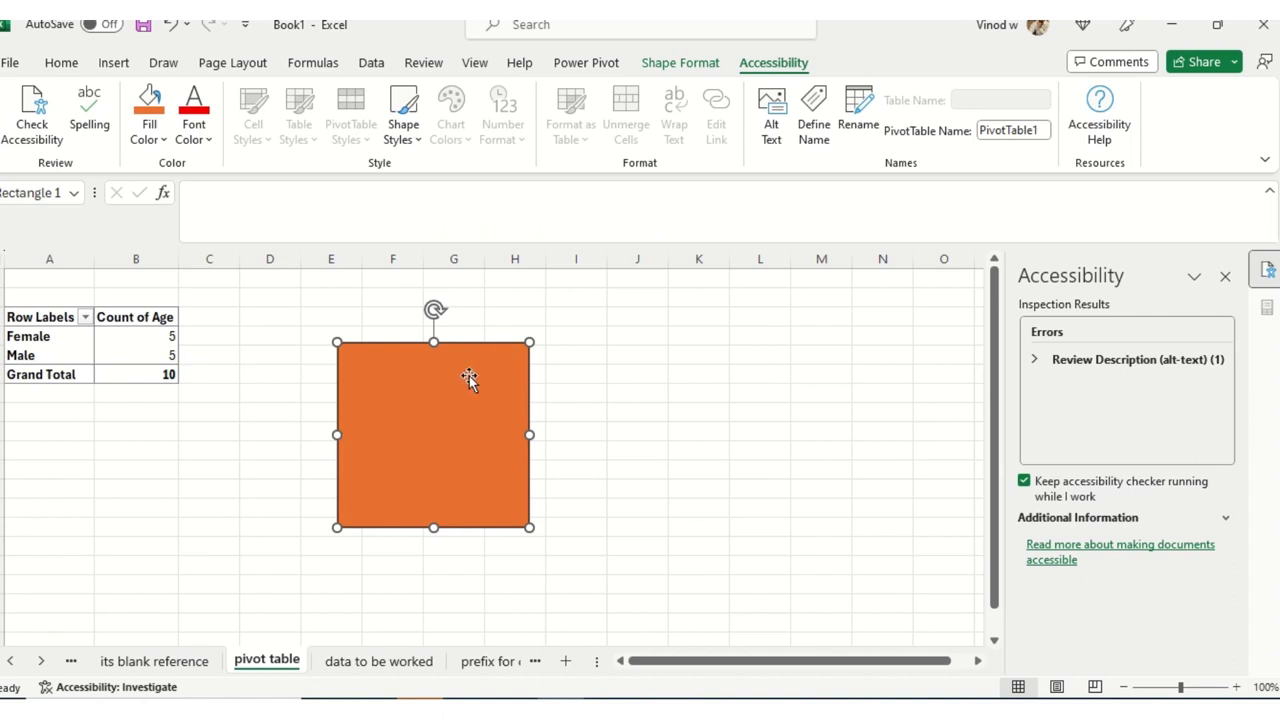
{"action": "left_click", "coordinate": [420, 139]}
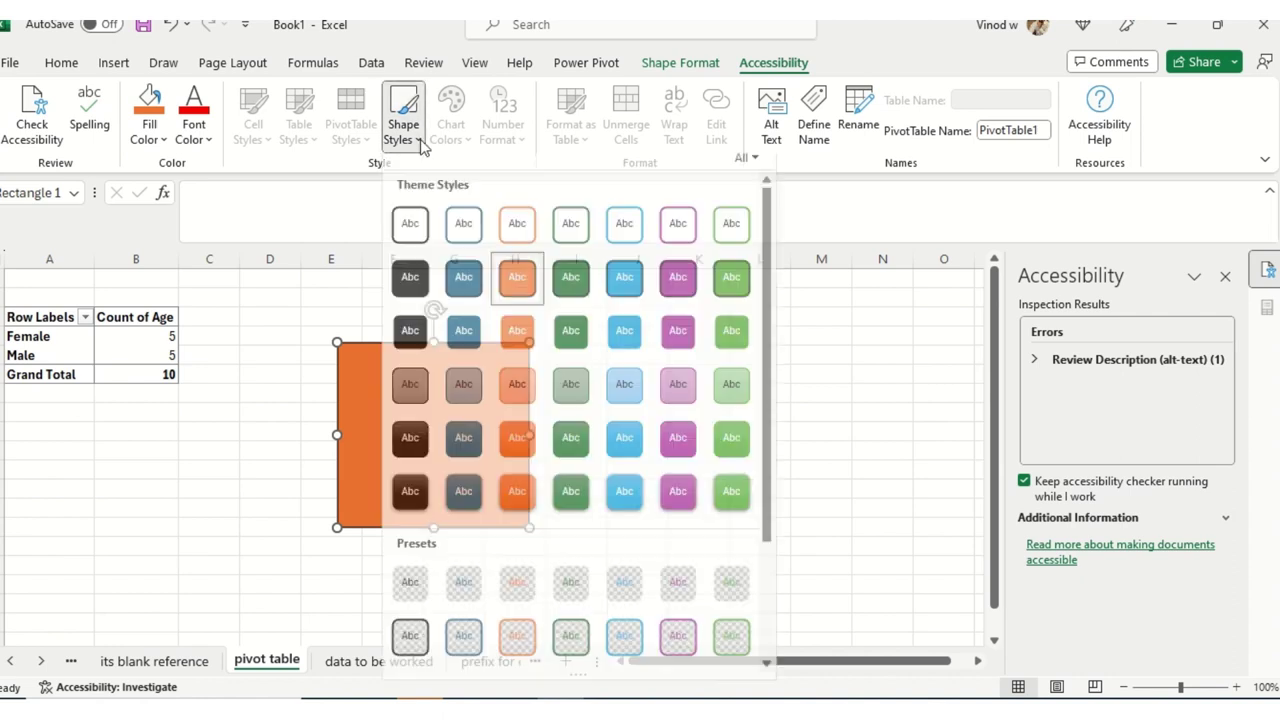
{"action": "left_click", "coordinate": [1115, 400]}
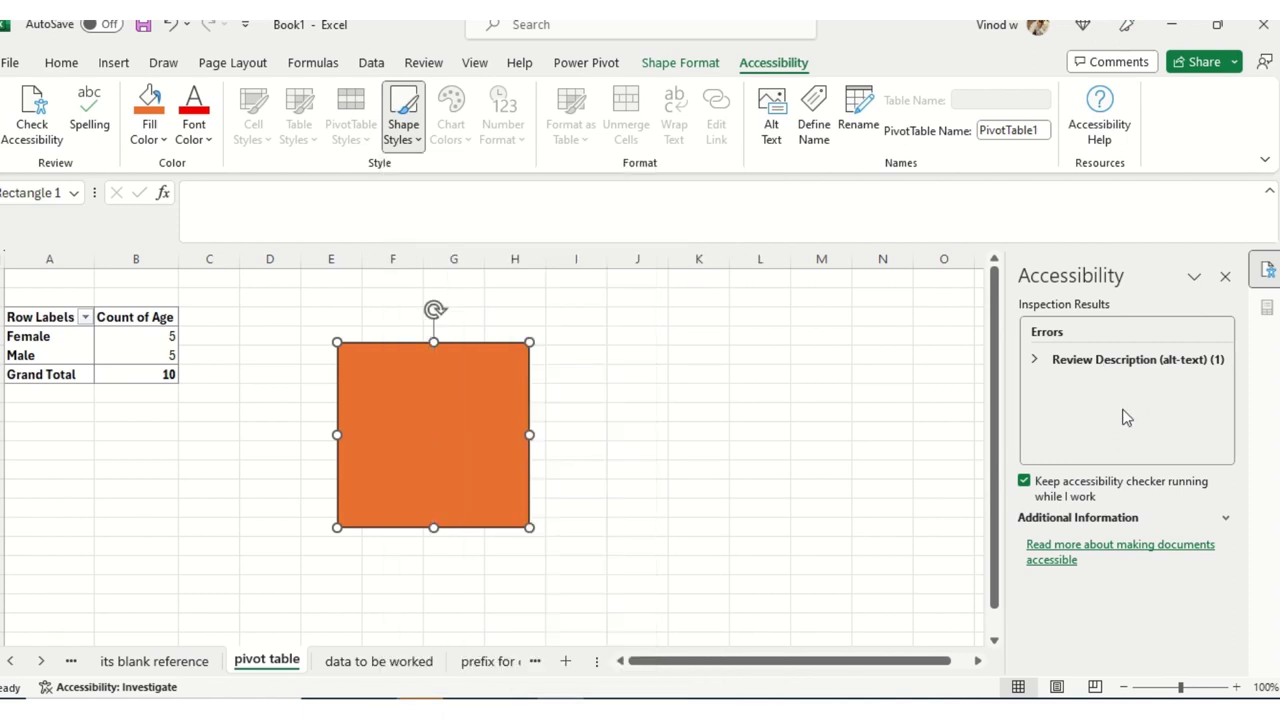
Step: Expand the Review Description (alt-text) error and move the rectangle about one column left and one and a half rows down
{"action": "left_click", "coordinate": [1036, 360]}
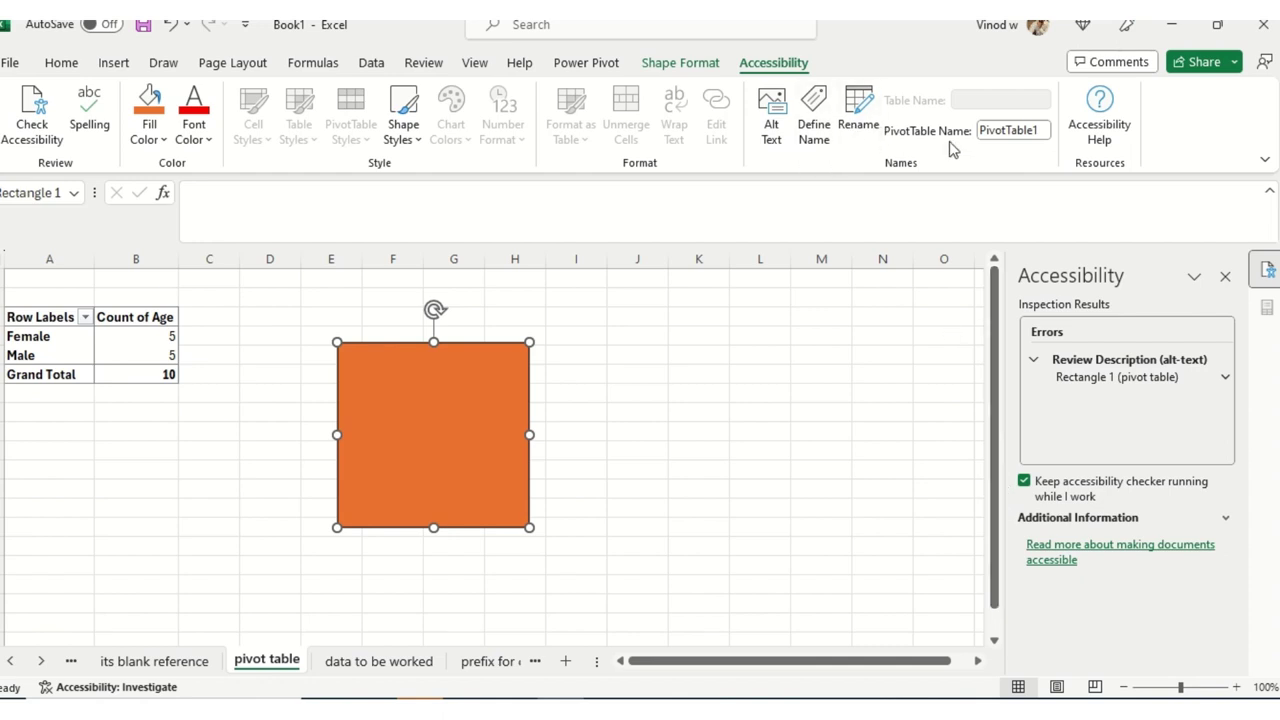
{"action": "left_click_drag", "start_coordinate": [520, 403], "coordinate": [462, 433]}
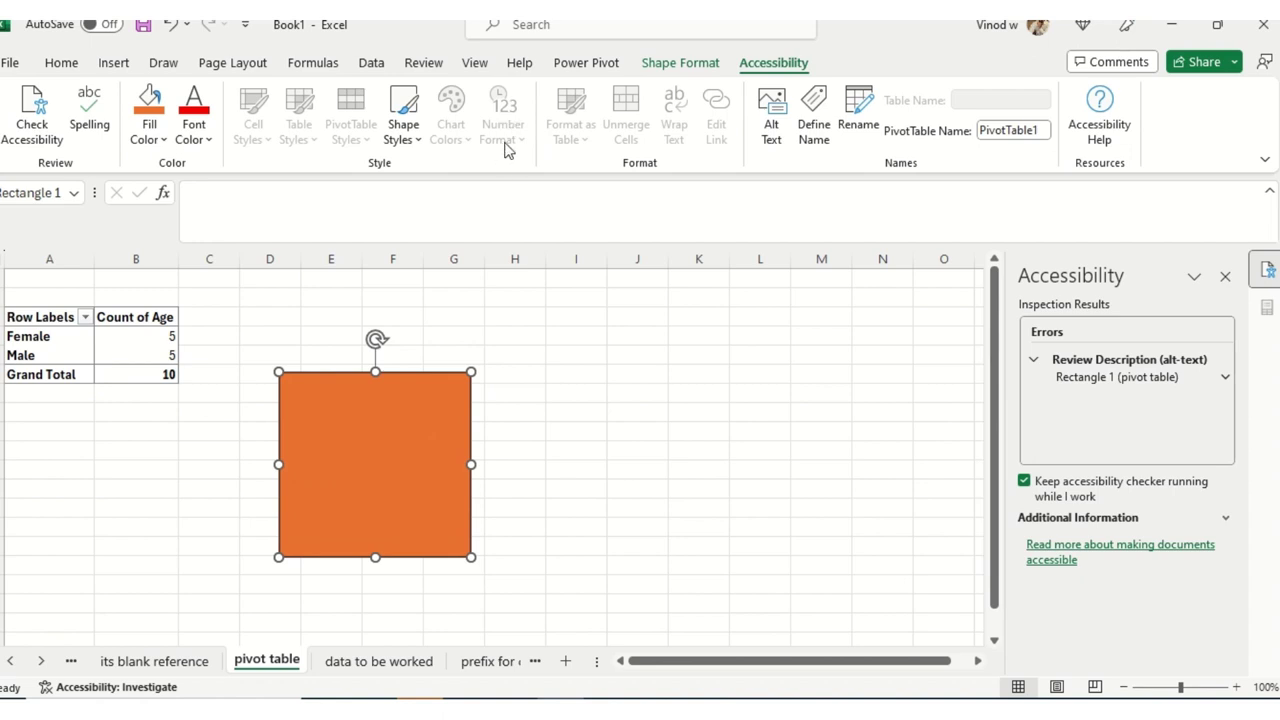
Step: Format the Female and Male counts in the pivot table with the Number format
{"action": "left_click", "coordinate": [254, 401]}
{"action": "left_click_drag", "start_coordinate": [158, 337], "coordinate": [162, 356]}
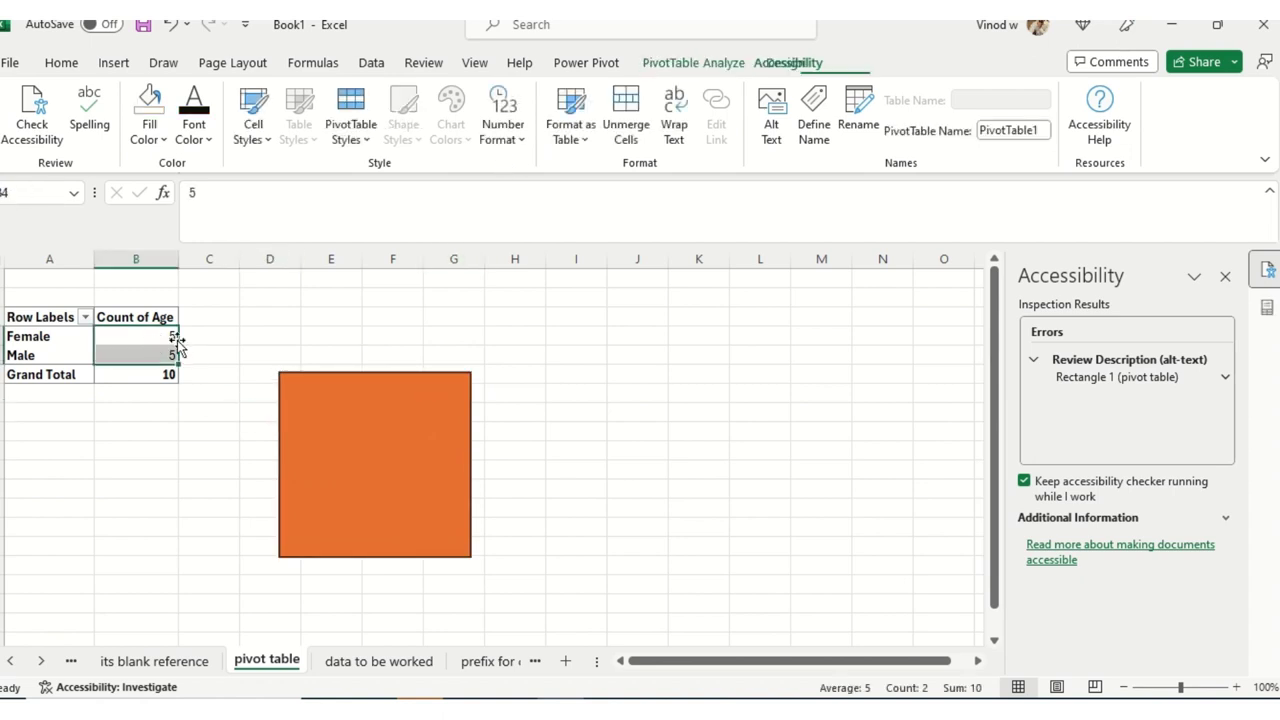
{"action": "left_click", "coordinate": [514, 134]}
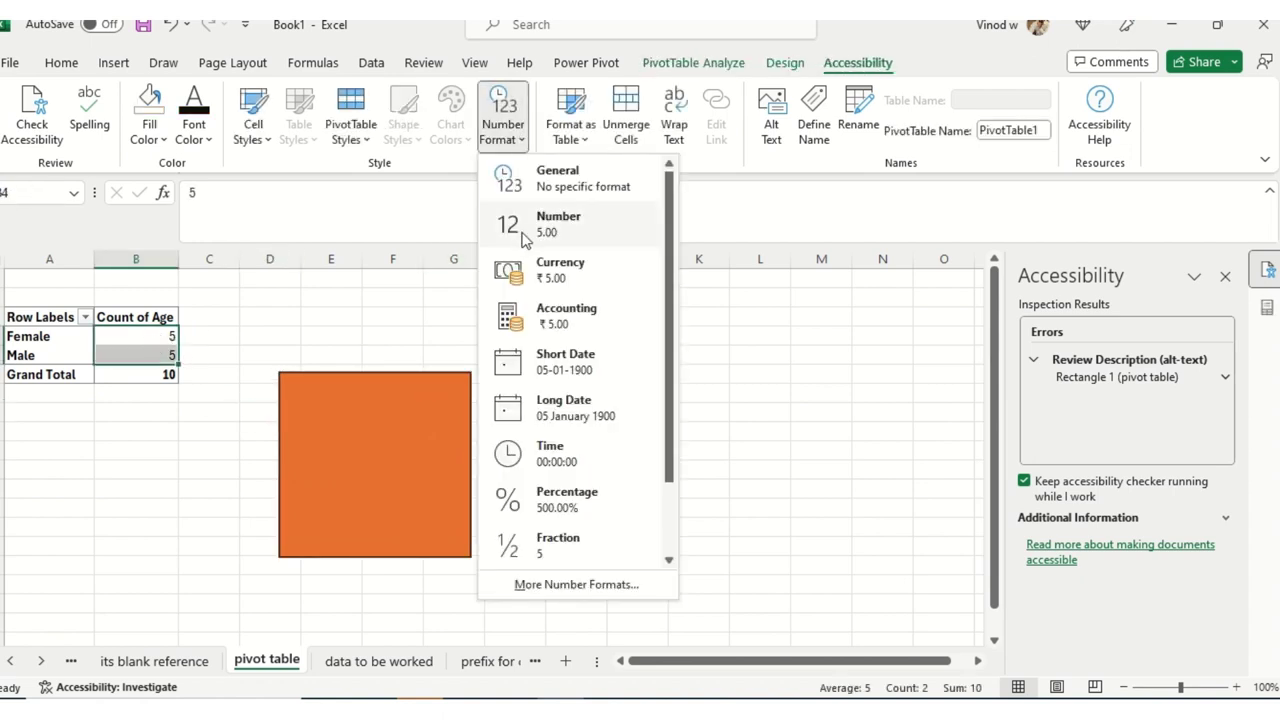
{"action": "left_click", "coordinate": [522, 232]}
Step: Try the Currency format on the Female and Male counts and replace it with the Percentage format
{"action": "left_click", "coordinate": [508, 132]}
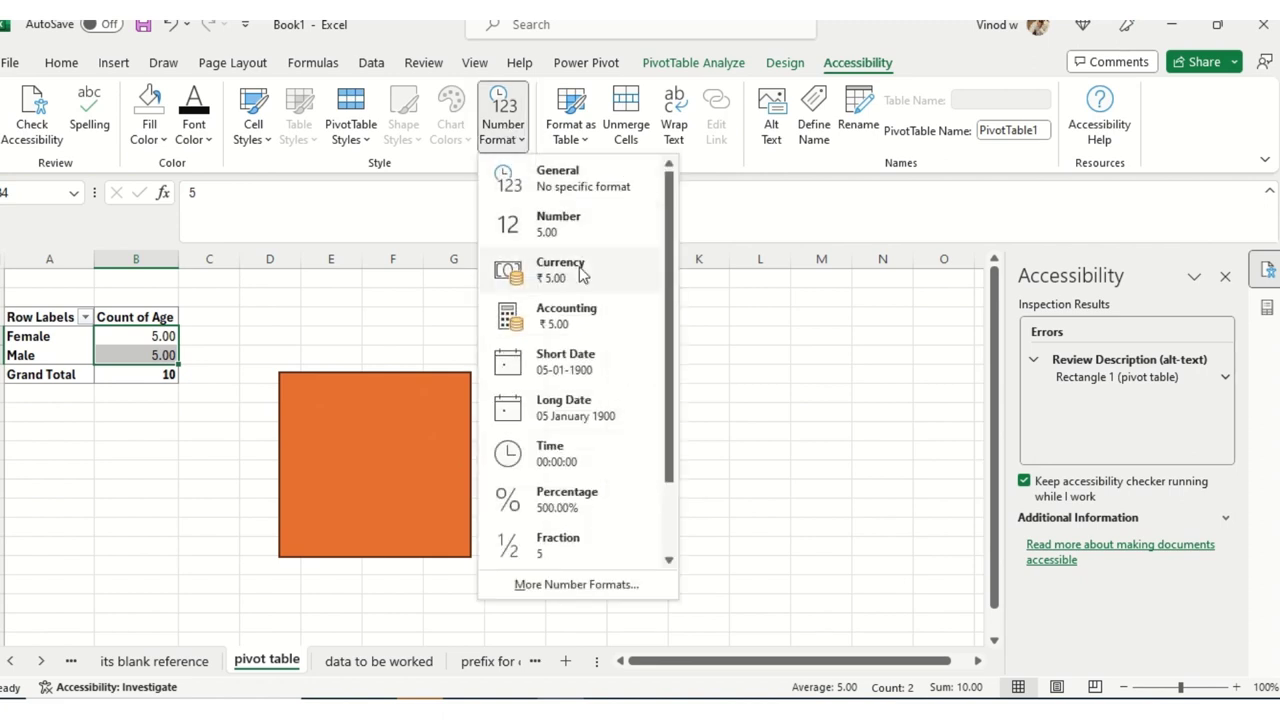
{"action": "left_click", "coordinate": [581, 272]}
{"action": "left_click", "coordinate": [503, 110]}
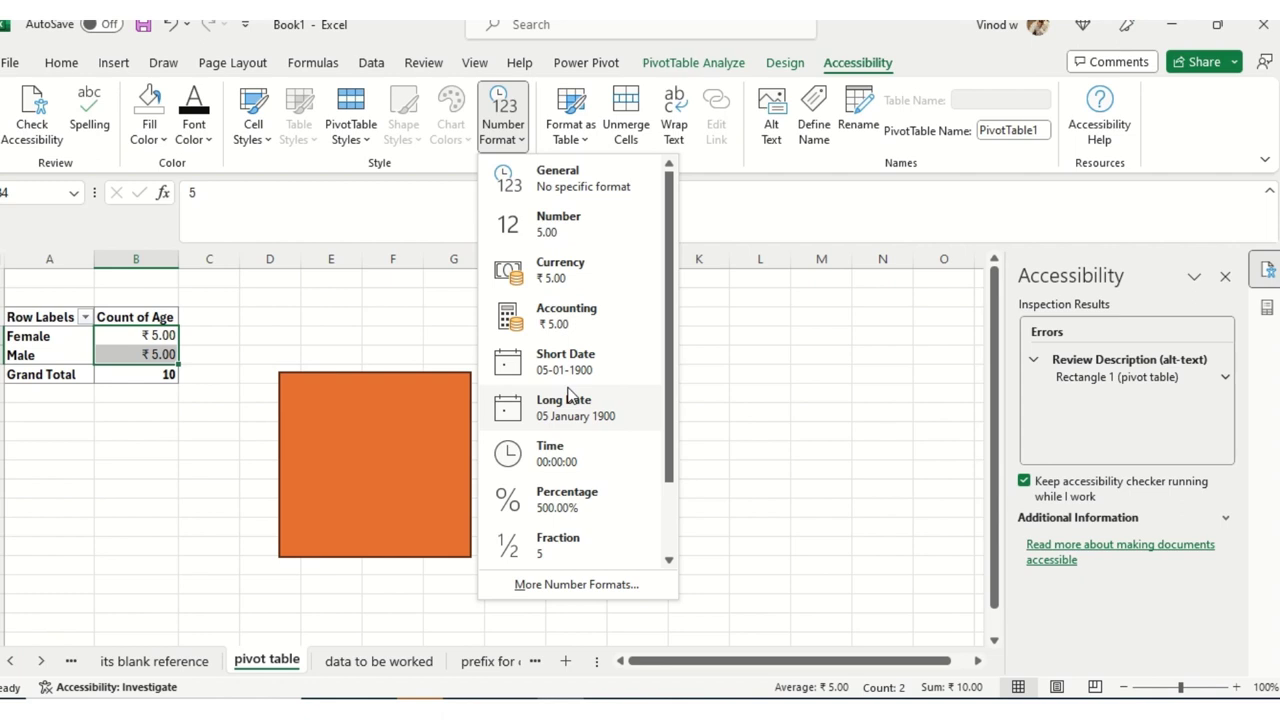
{"action": "left_click", "coordinate": [576, 512]}
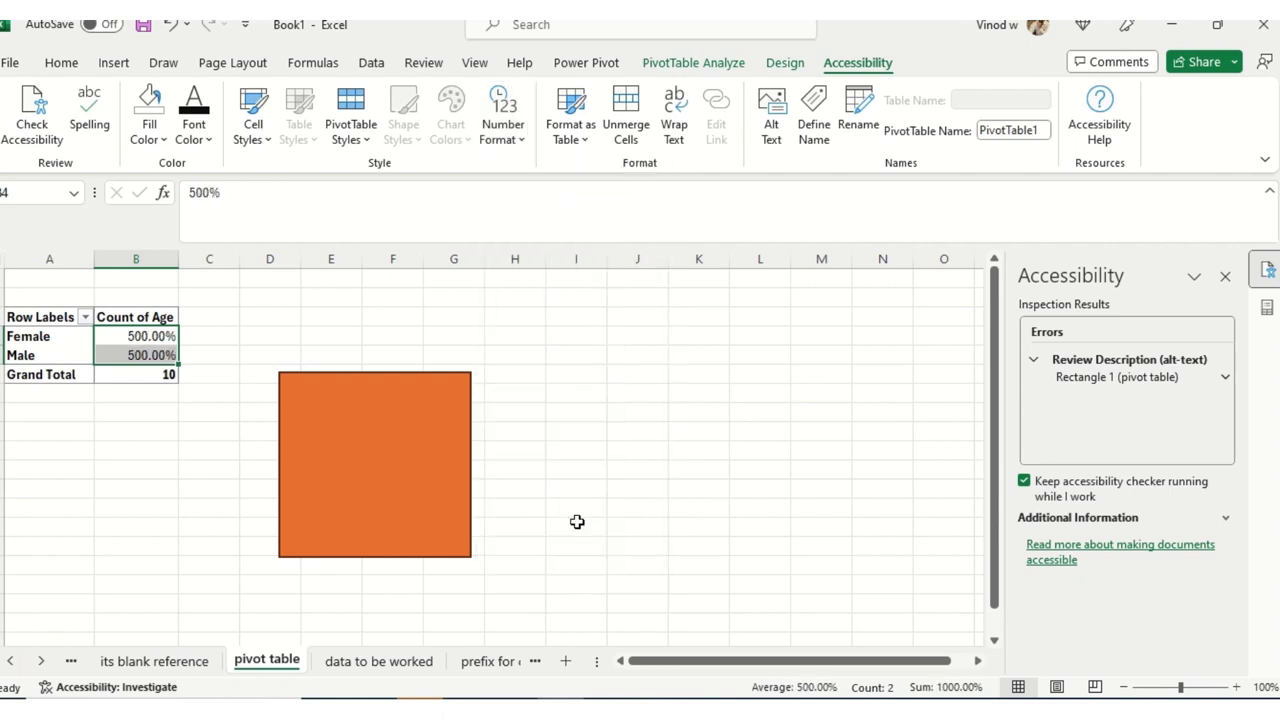